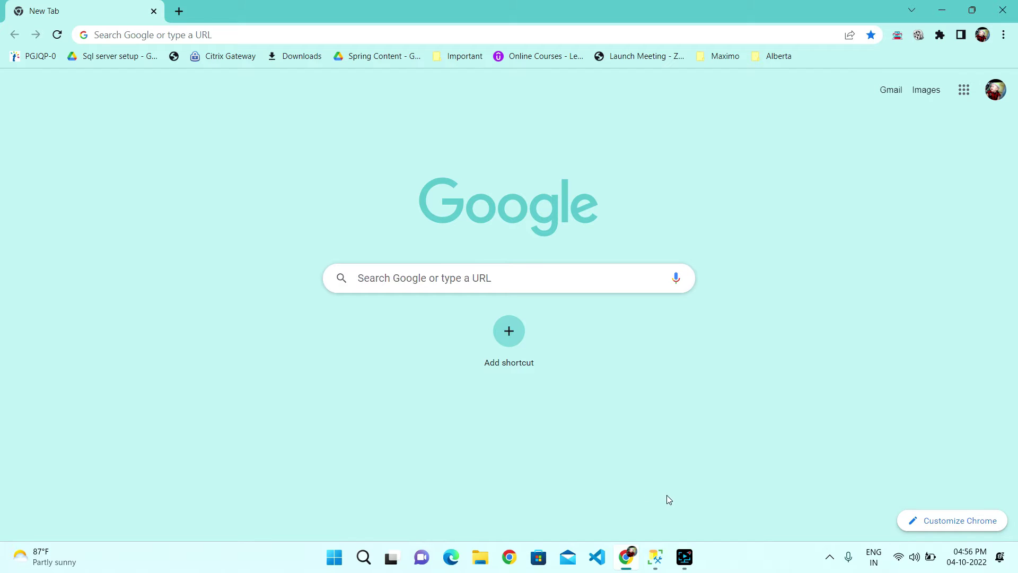
- Switch to SQL Server Management Studio and clear all Windows notifications
click(655, 556)
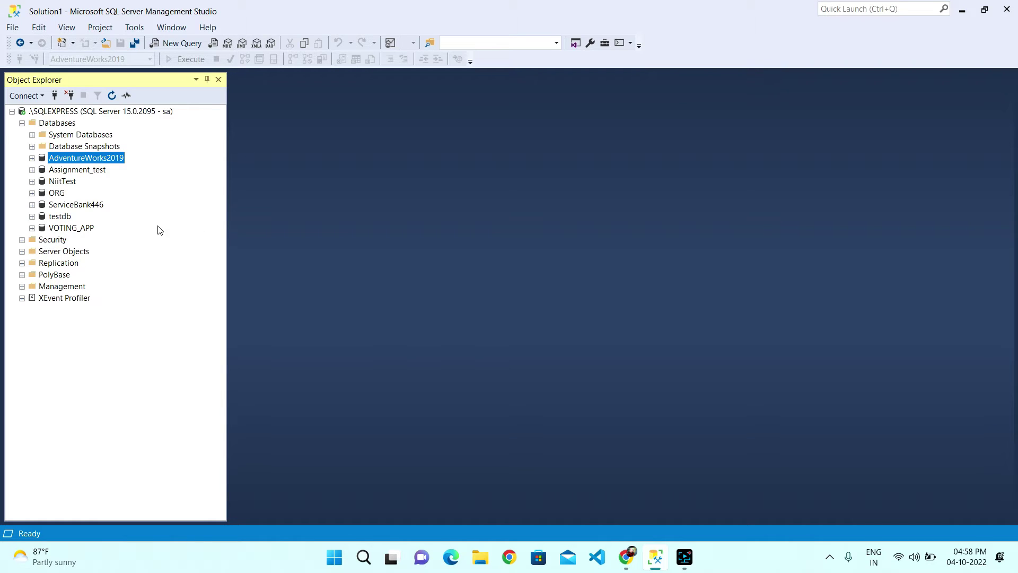
click(969, 562)
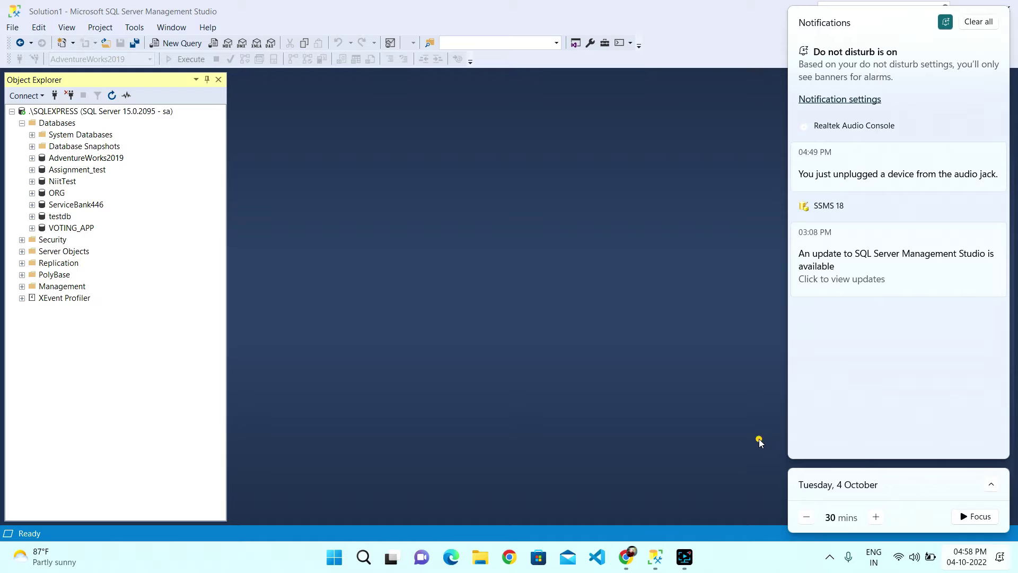
click(974, 21)
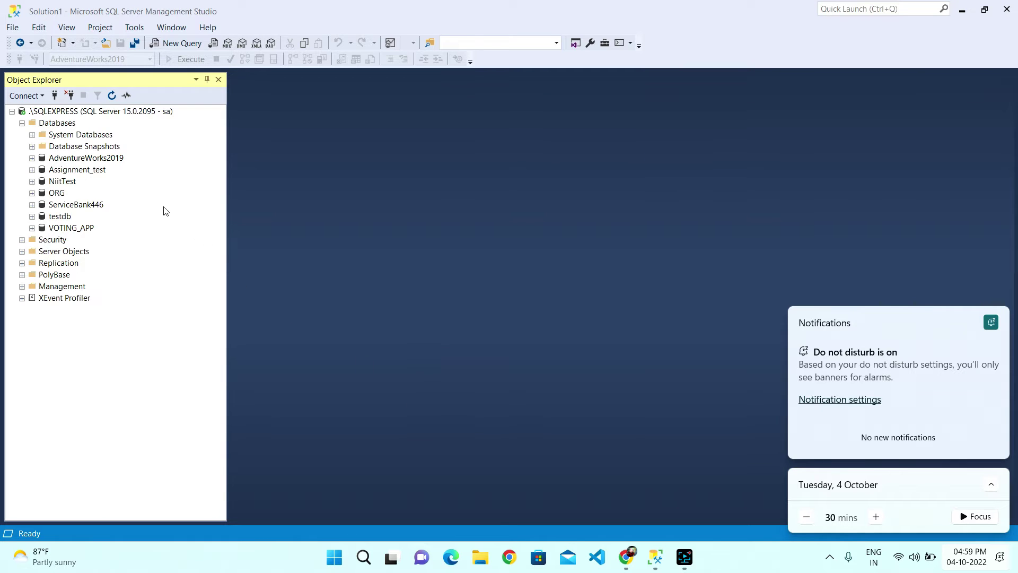
click(115, 159)
key(F2)
key(Escape)
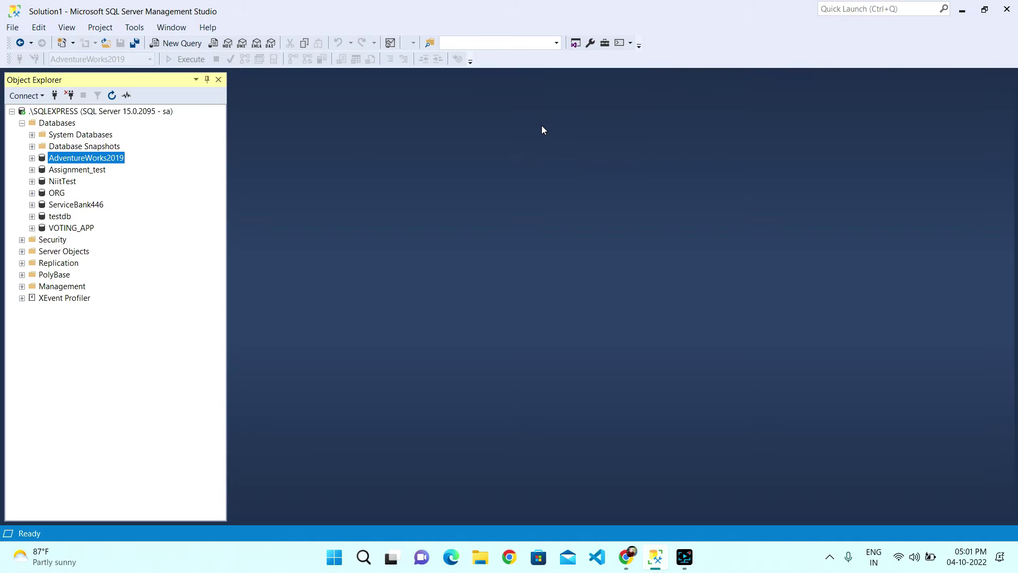
- Close SQL Server Management Studio and relaunch it by searching Windows for ssms
click(1007, 9)
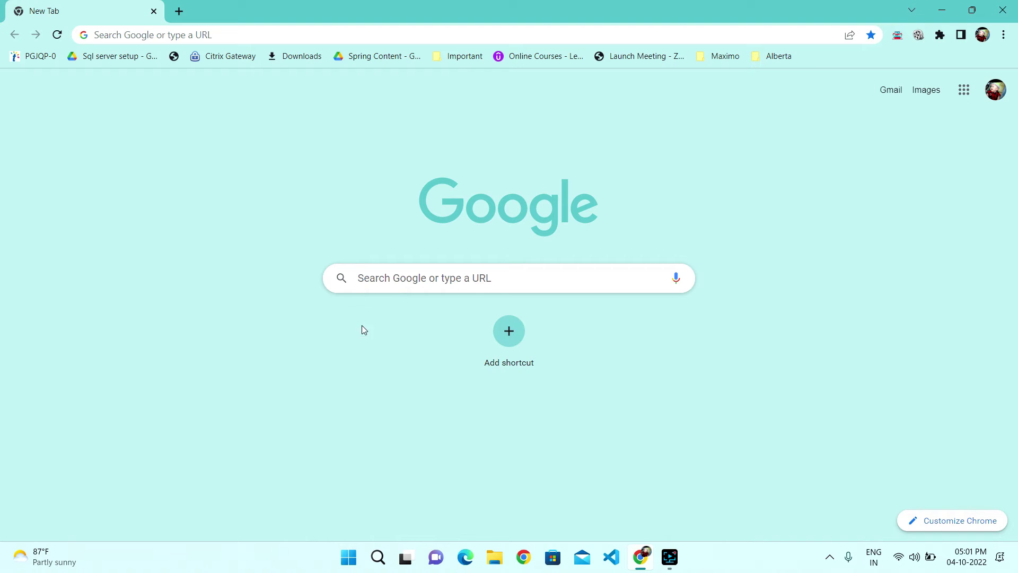
click(347, 556)
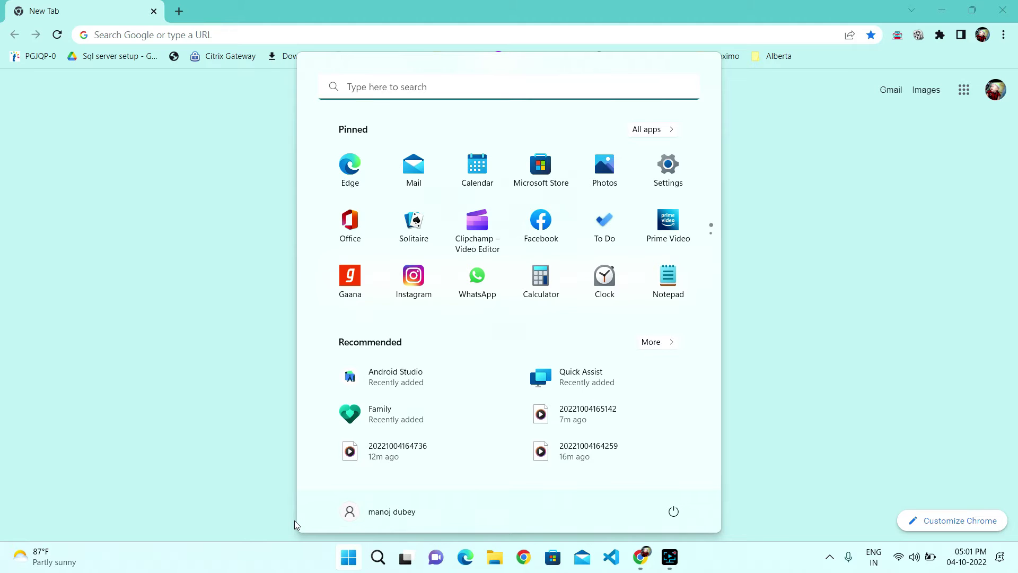
text(ssms)
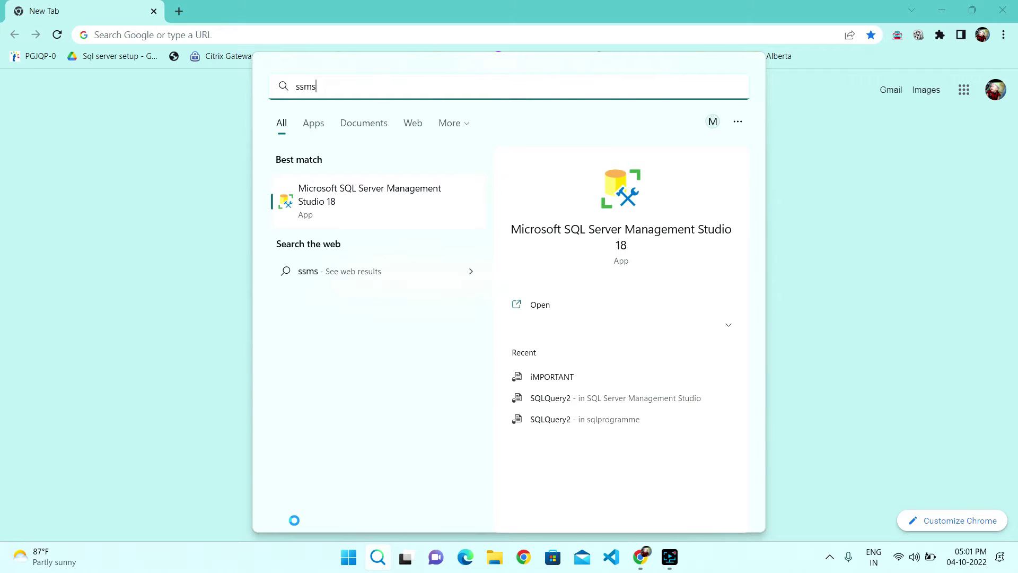
key(Return)
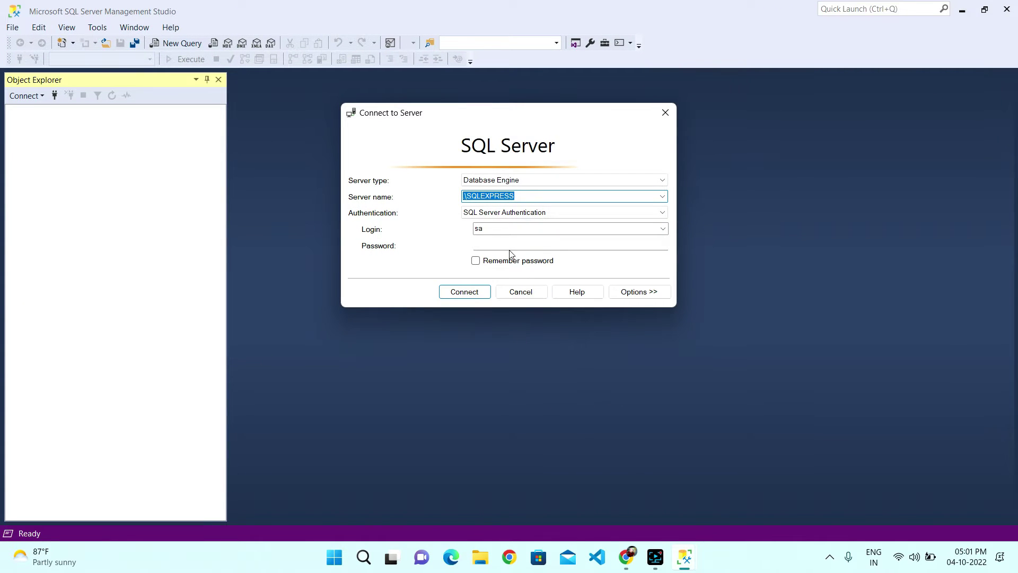
click(508, 246)
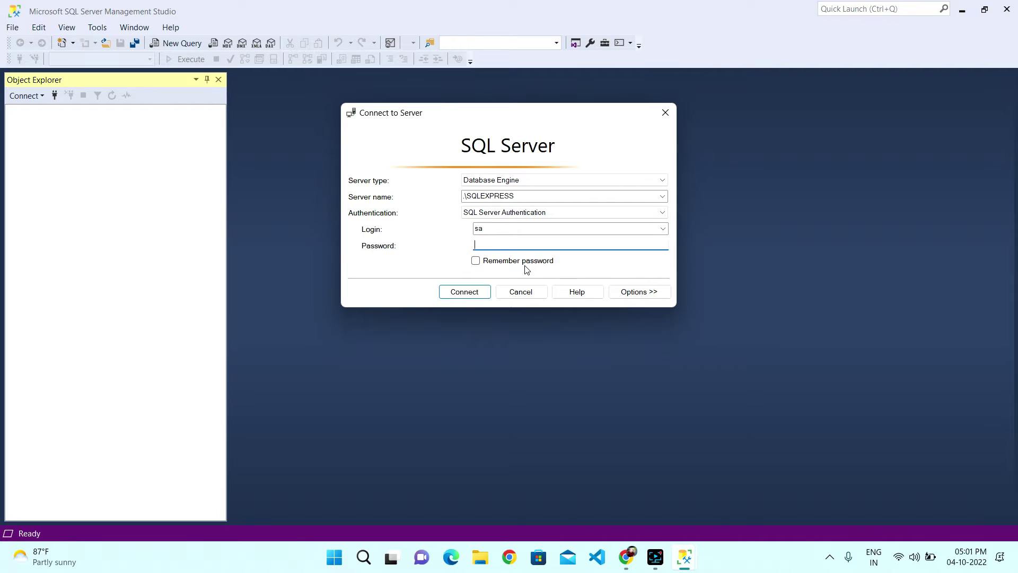
click(466, 196)
click(464, 198)
click(467, 199)
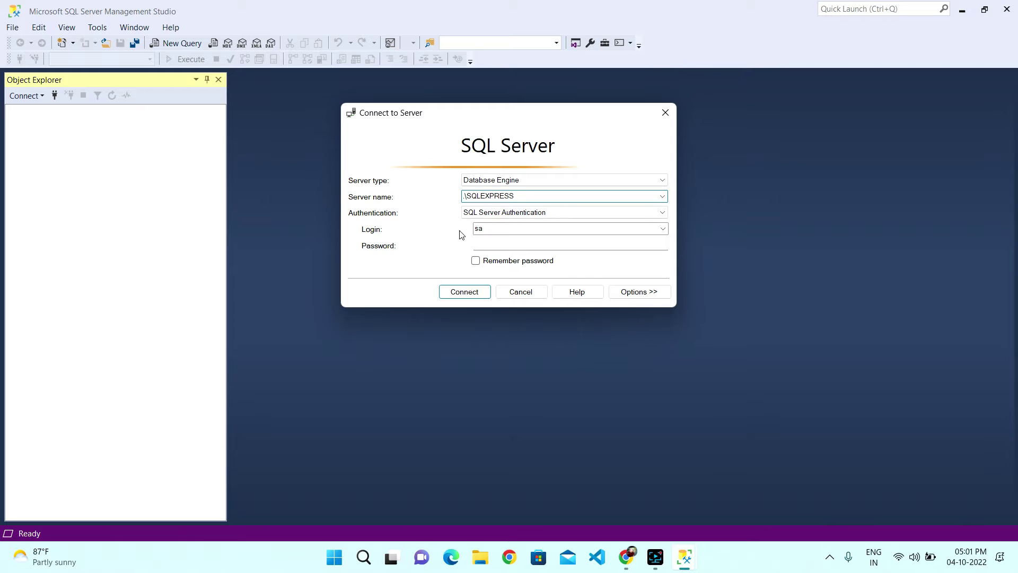
drag(515, 195, 467, 204)
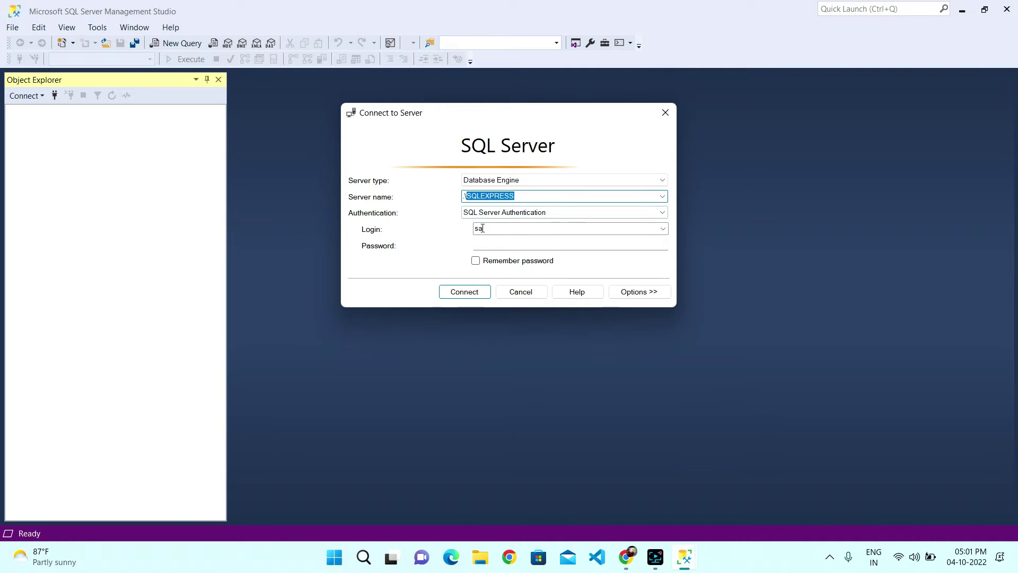
click(516, 196)
drag(516, 197, 469, 203)
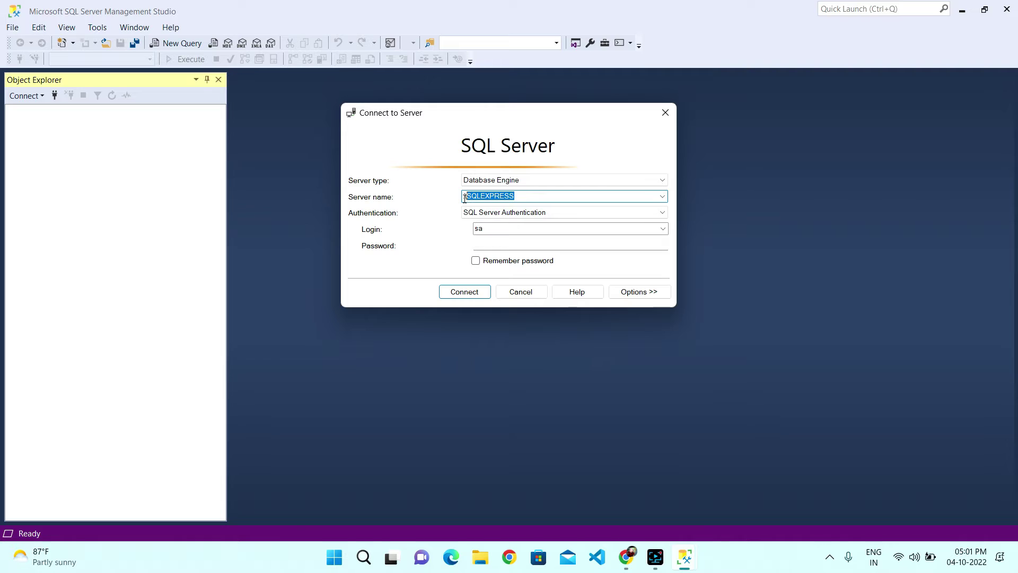
- Enter the password for the sa login, toggle the Remember password option, and connect to the .\SQLEXPRESS server
click(492, 244)
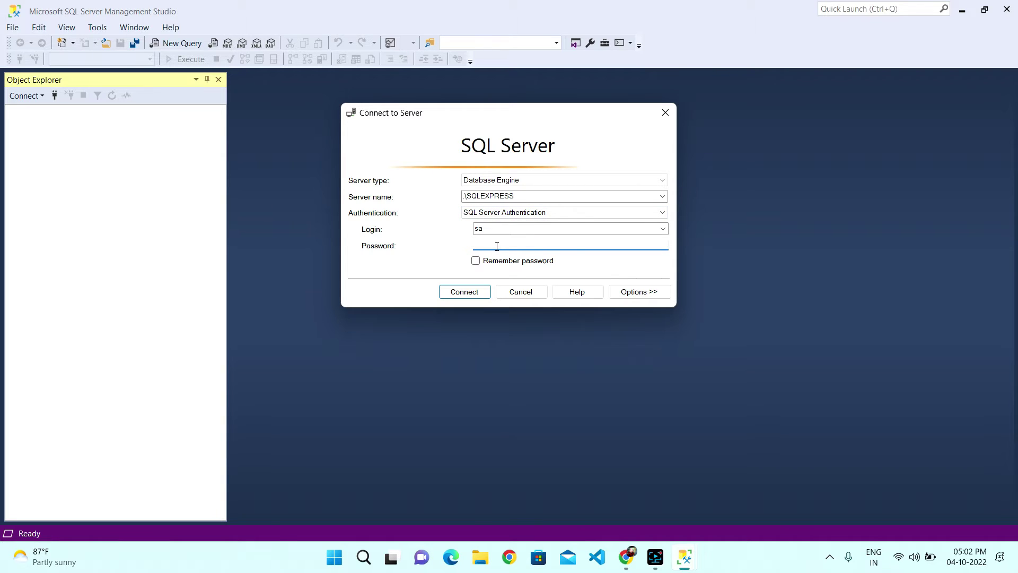
click(492, 229)
click(505, 241)
click(499, 261)
click(465, 292)
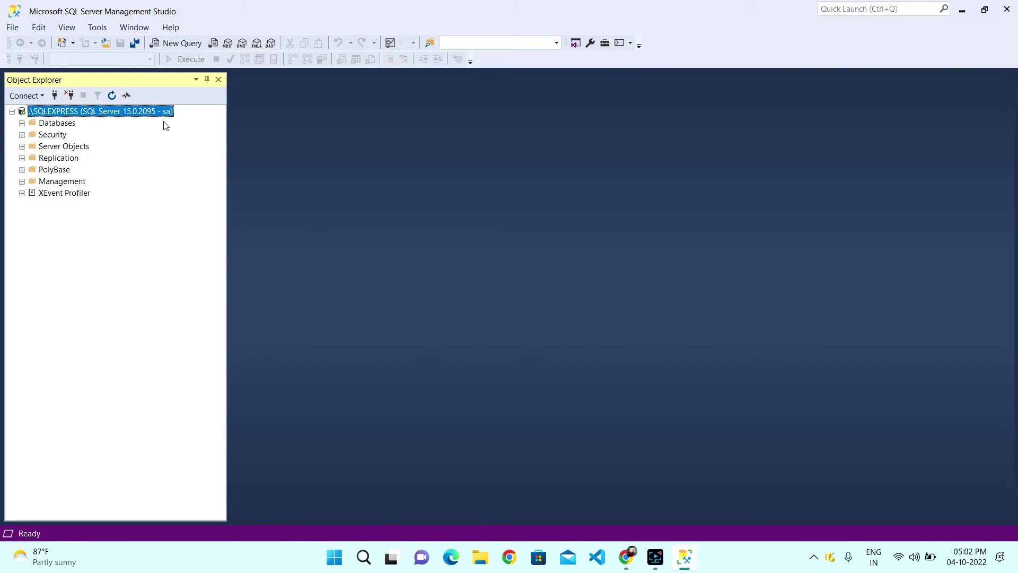
- Expand the server's databases and start the Back Up task for the AdventureWorks2019 database
click(22, 123)
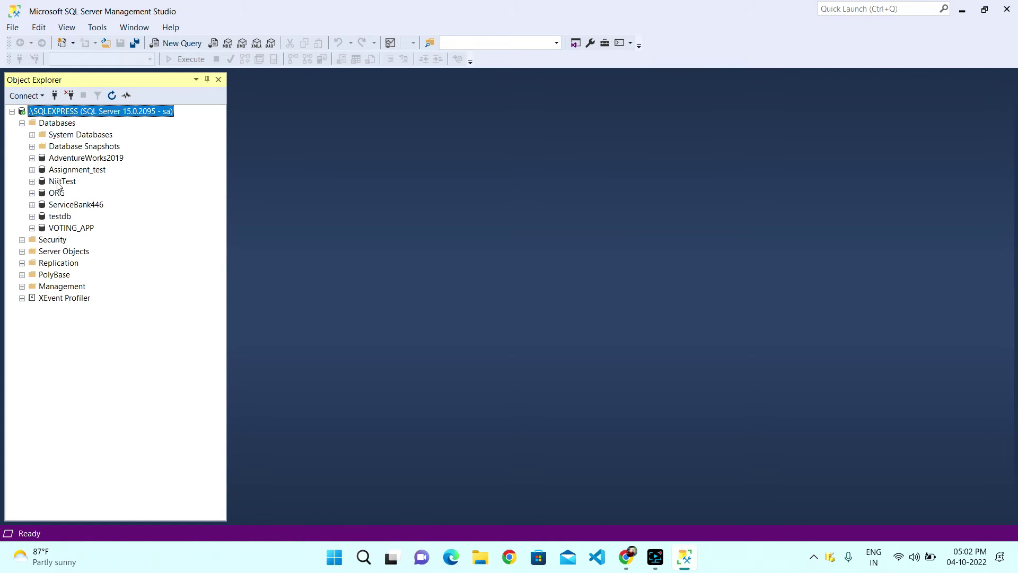
click(56, 159)
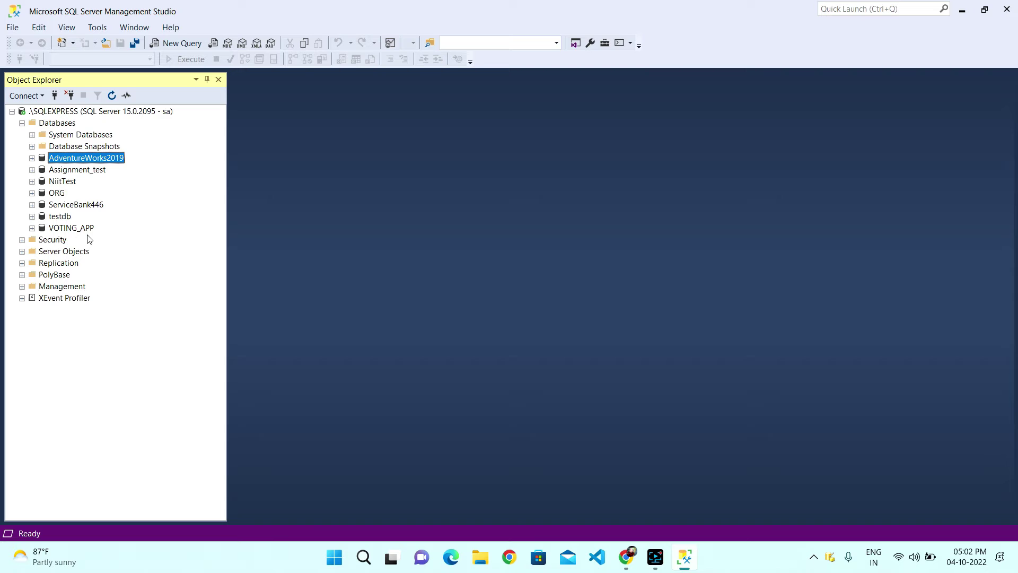
right_click(89, 159)
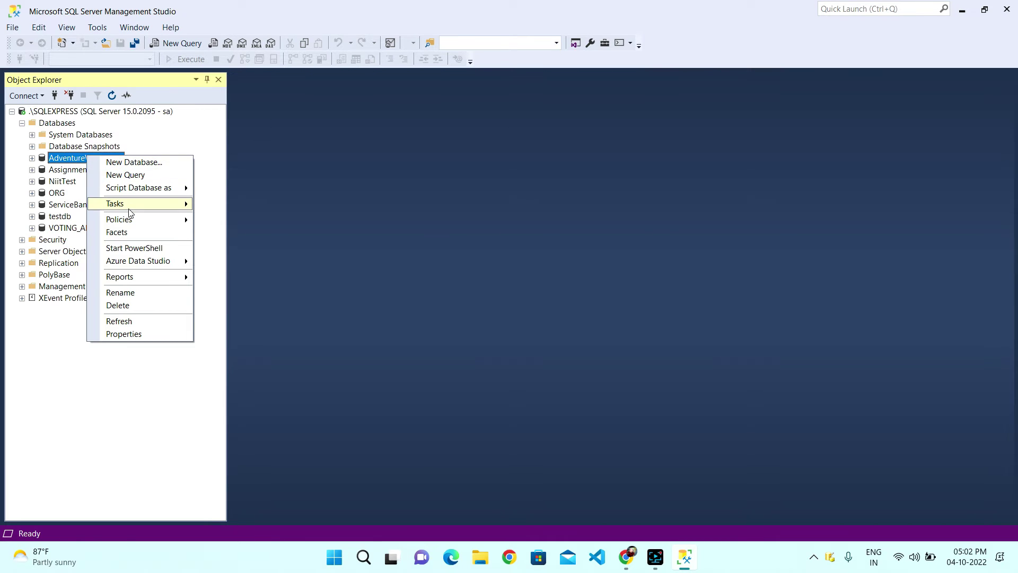
mouse_move(128, 205)
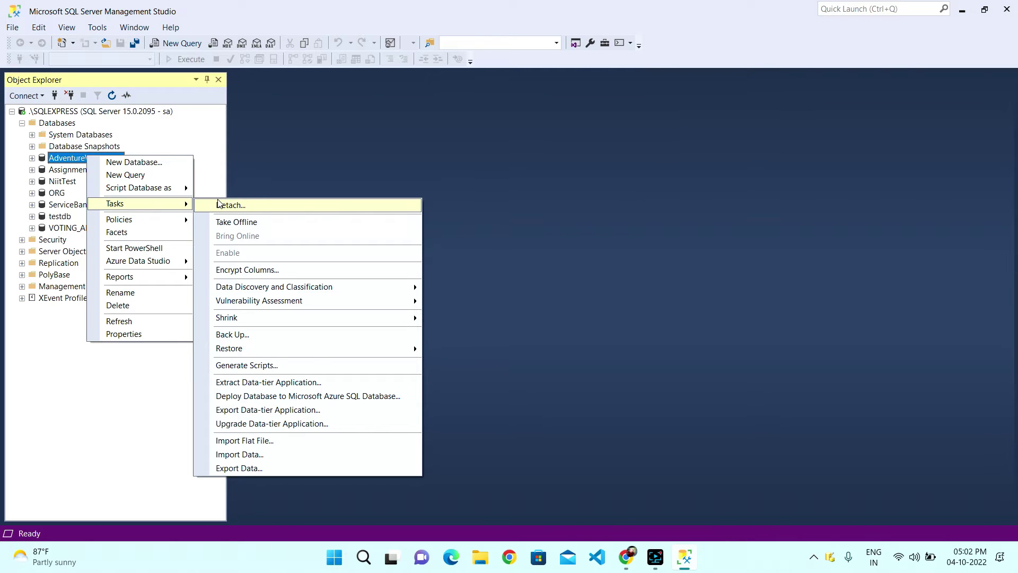
click(244, 336)
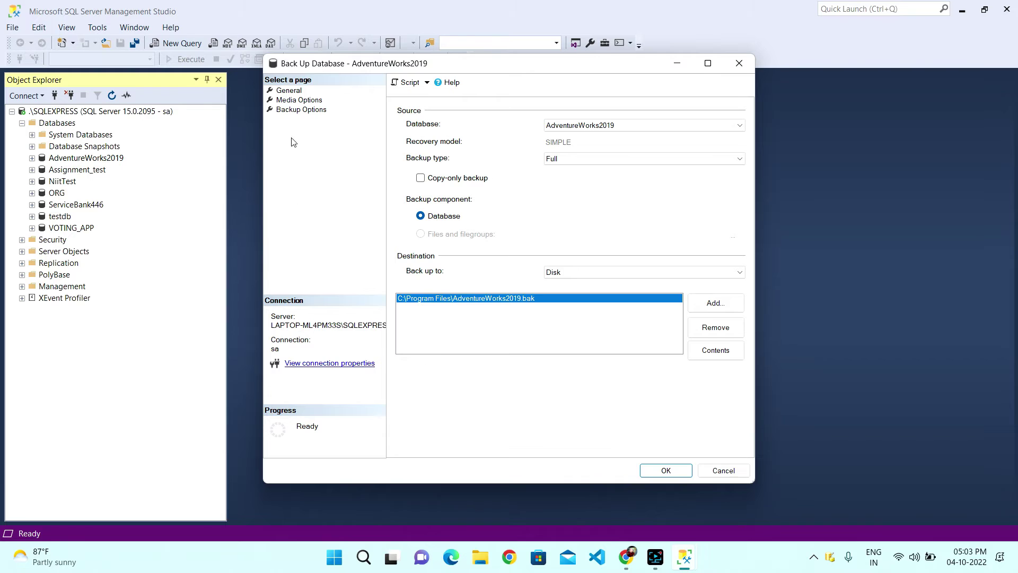
drag(310, 65, 299, 44)
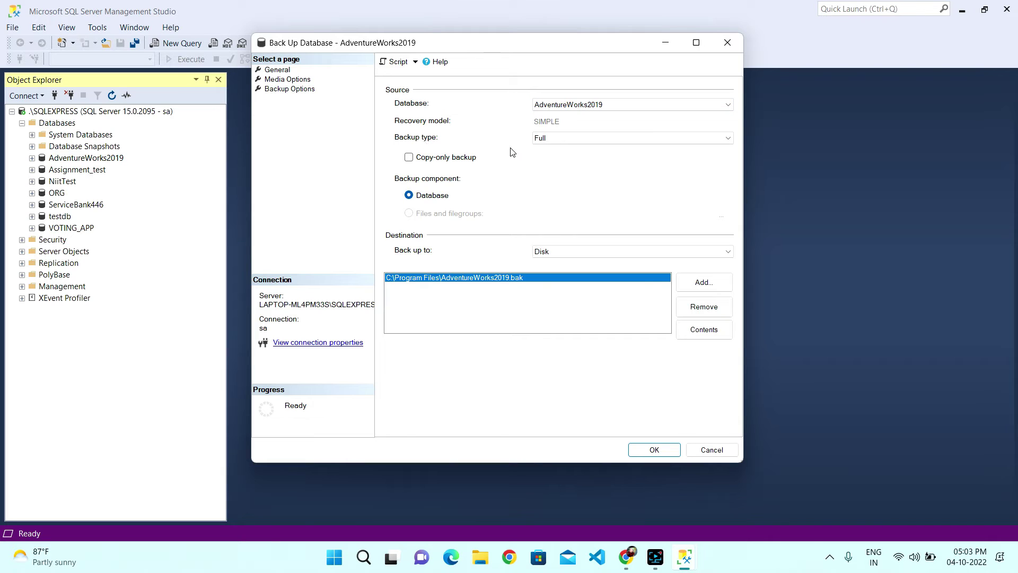
- Keep the Full backup type and remove the existing AdventureWorks2019.bak file from the backup destinations
click(565, 141)
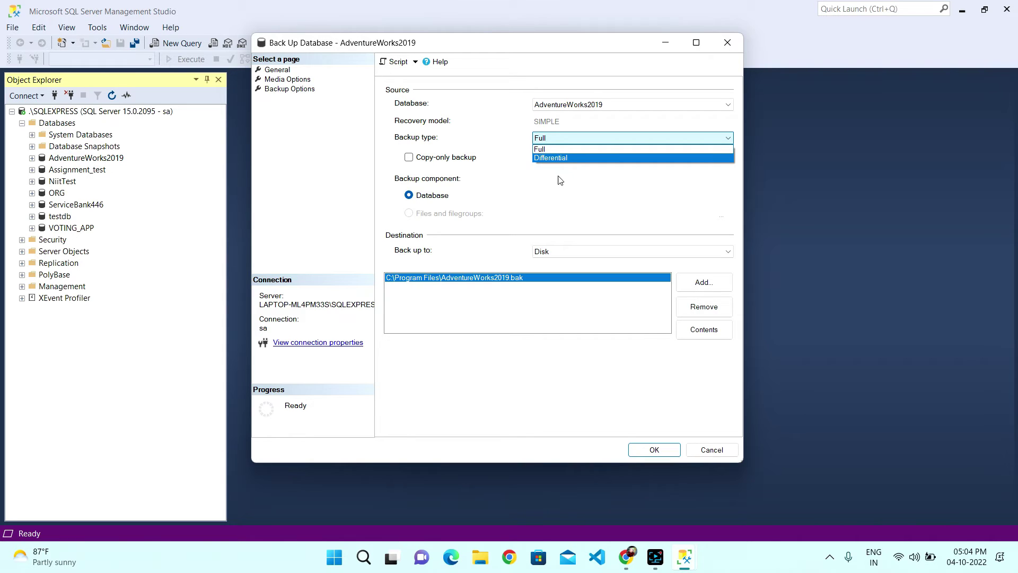
click(562, 209)
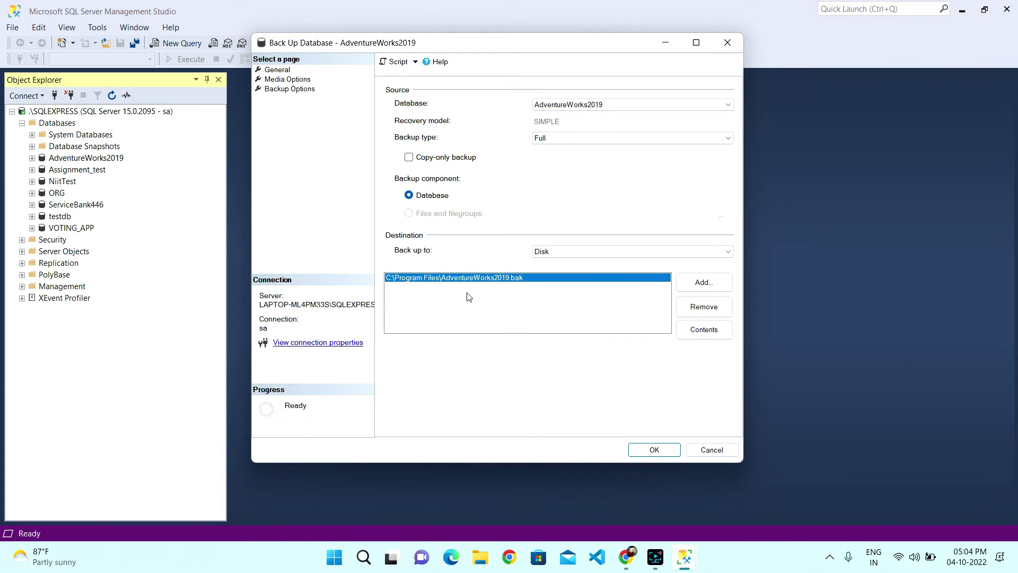
click(705, 312)
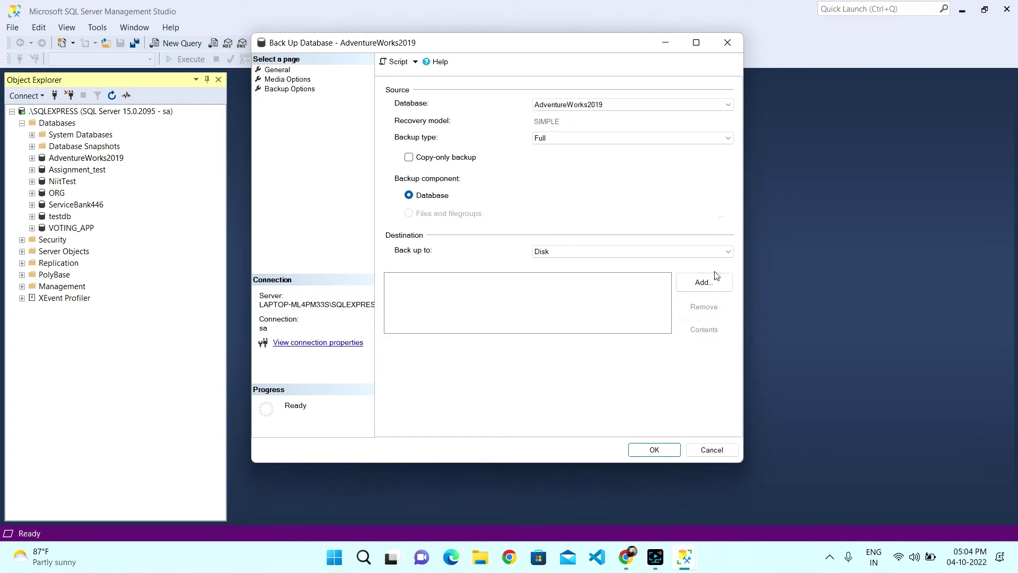
click(713, 286)
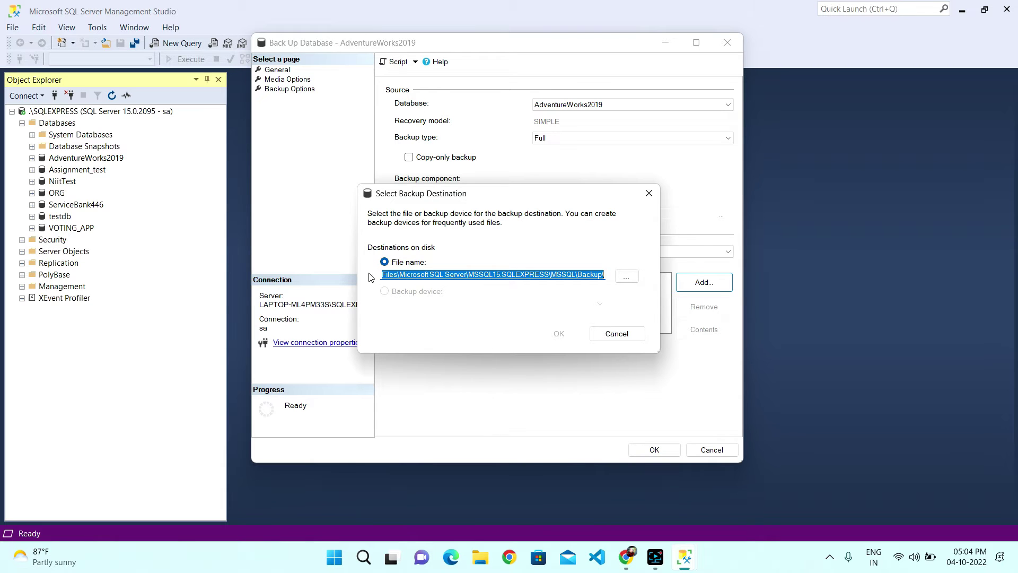
click(626, 276)
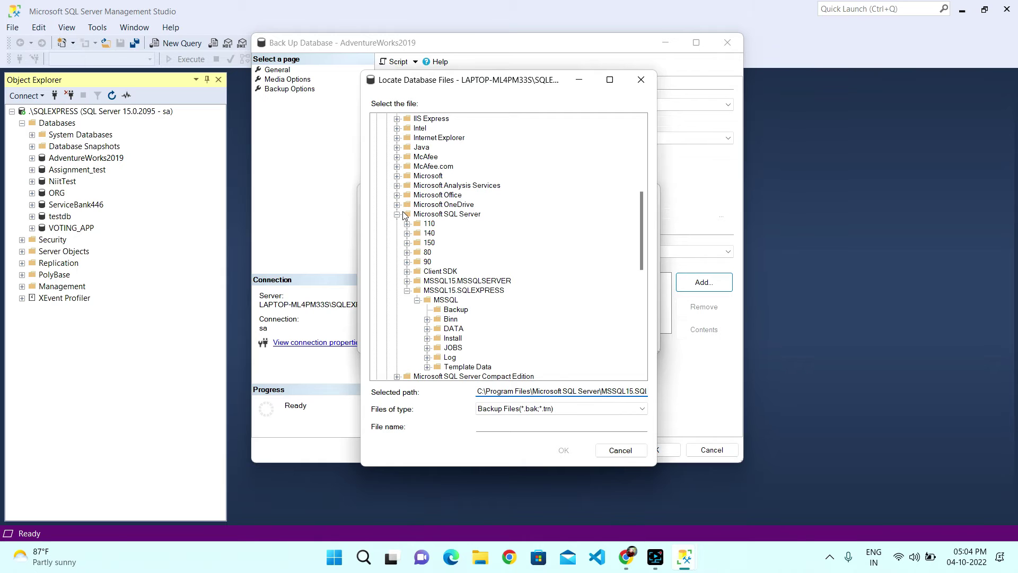
click(396, 214)
scroll(398, 207, up, 8)
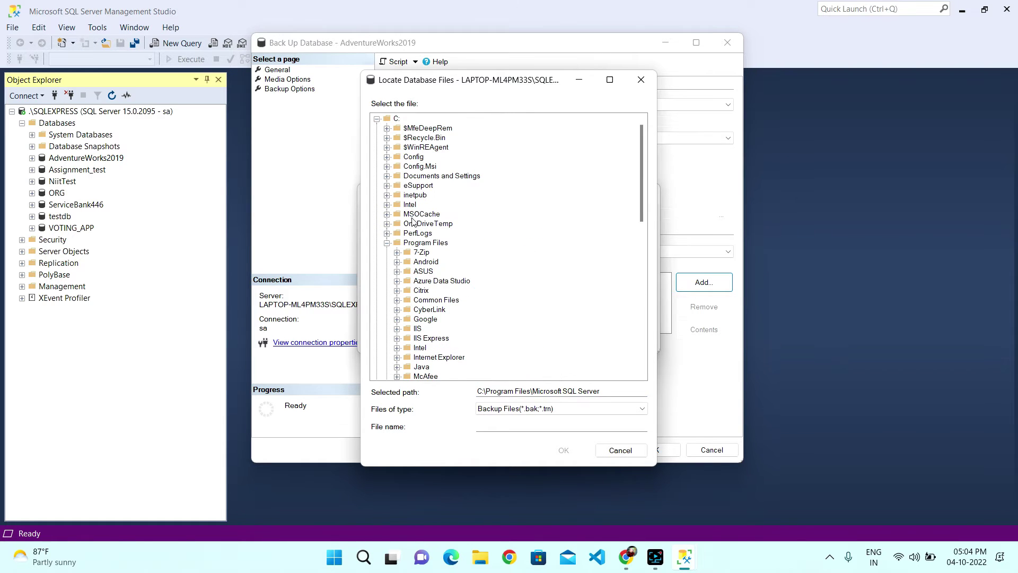
click(387, 244)
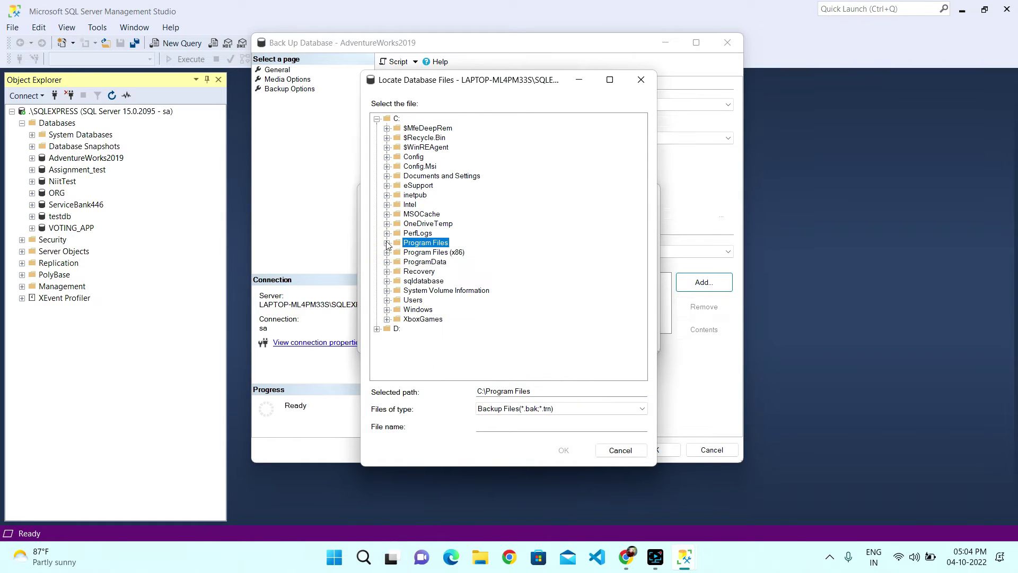
click(376, 119)
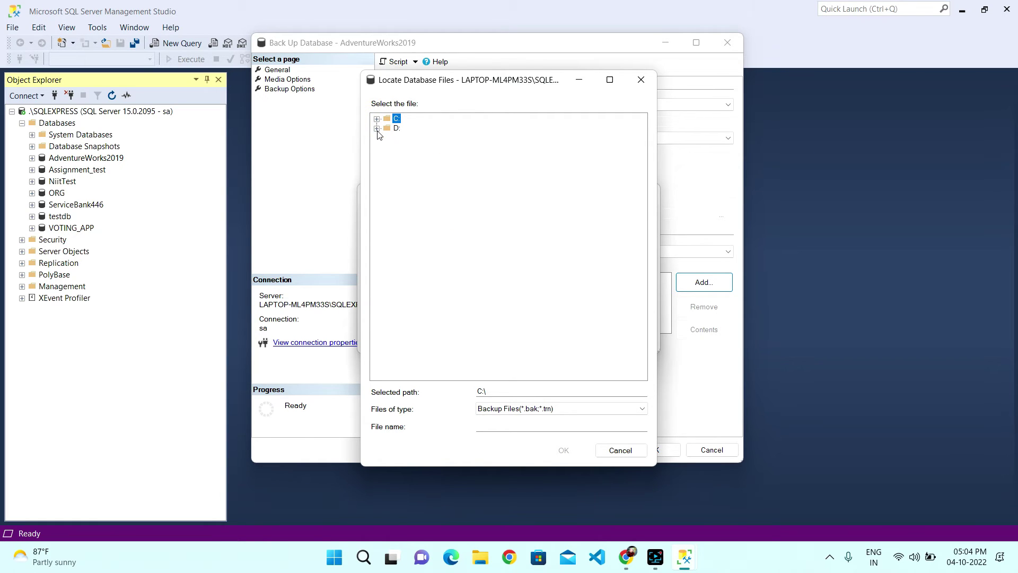
click(377, 128)
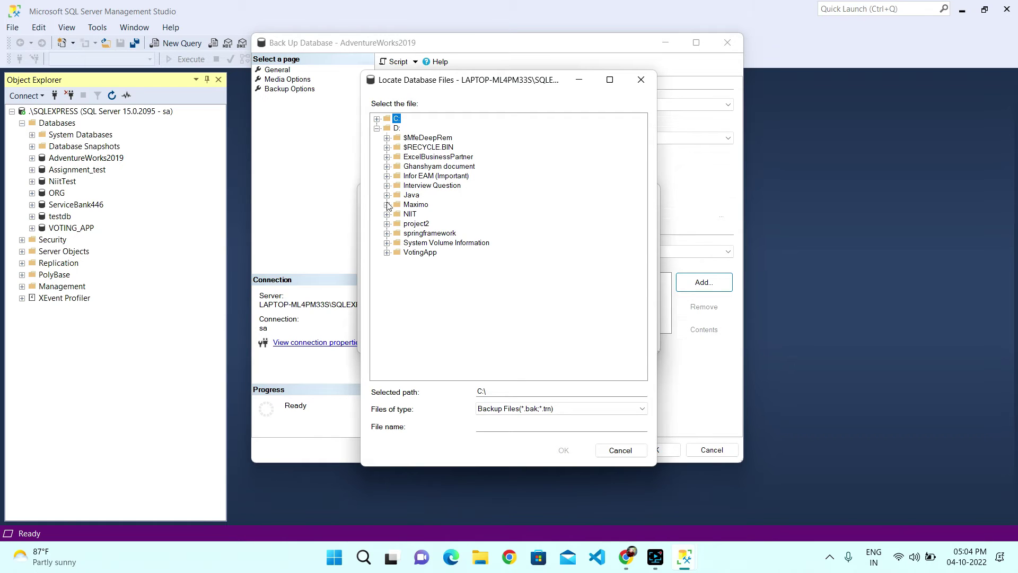
click(376, 128)
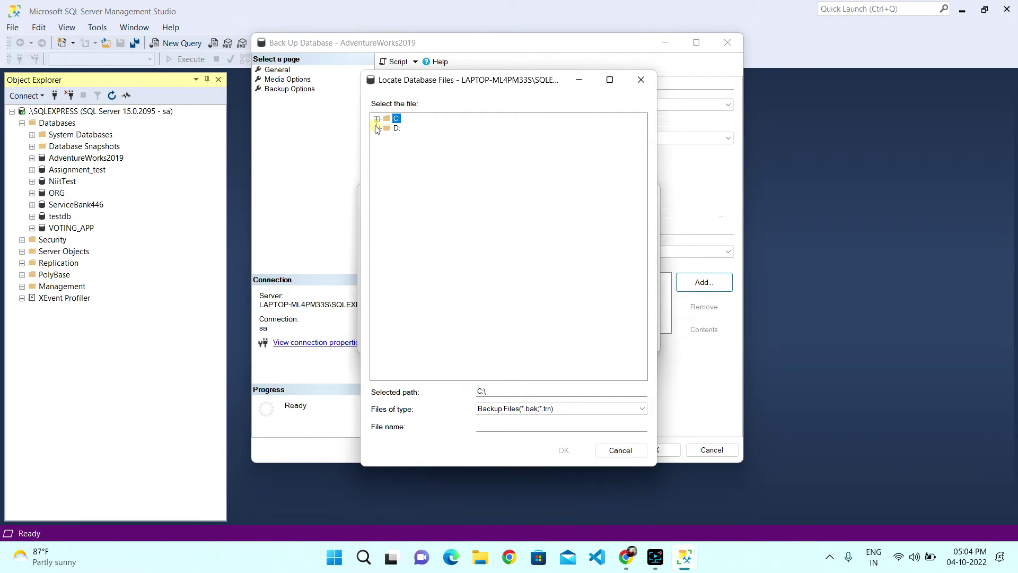
click(376, 119)
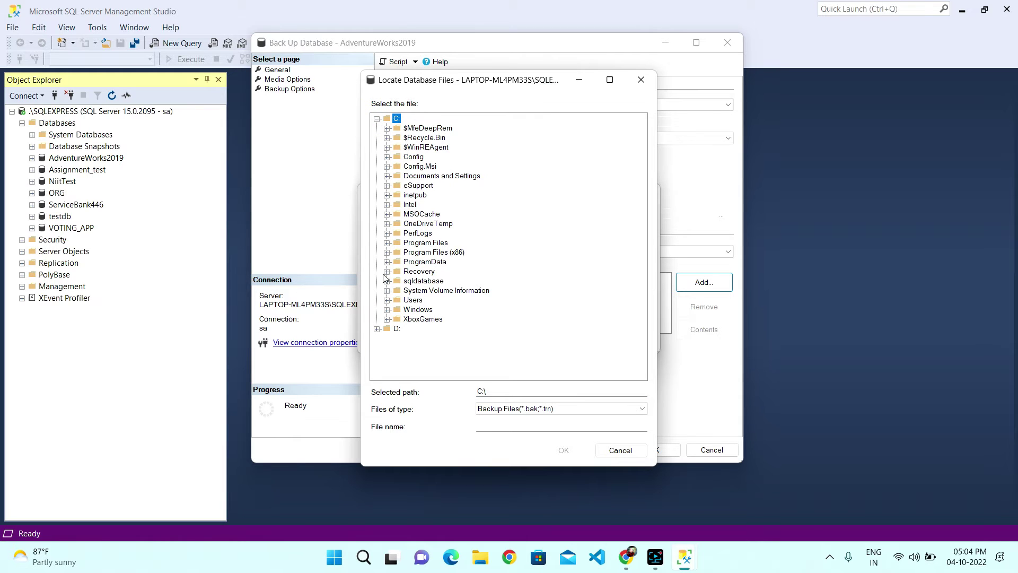
click(620, 450)
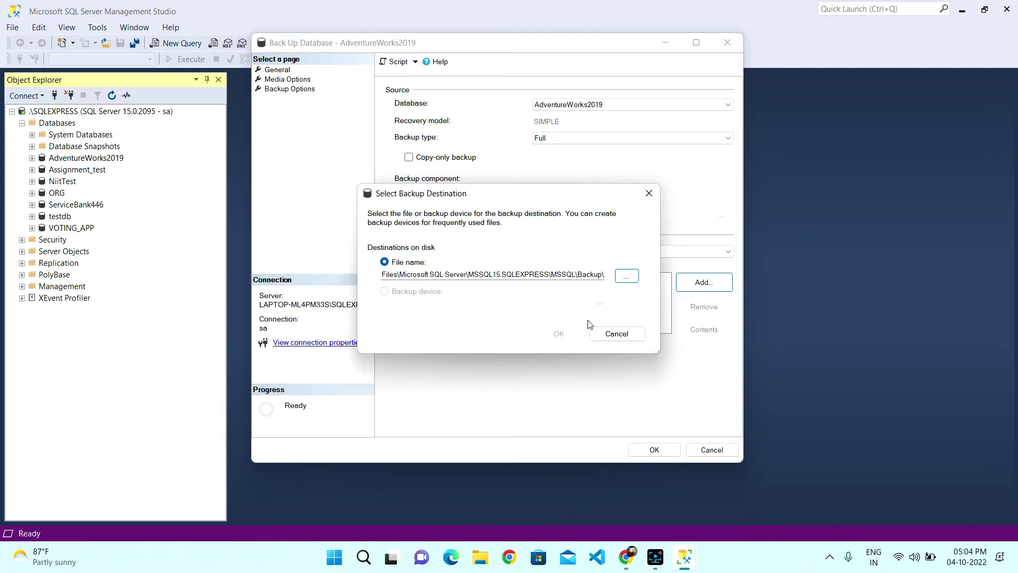
click(475, 279)
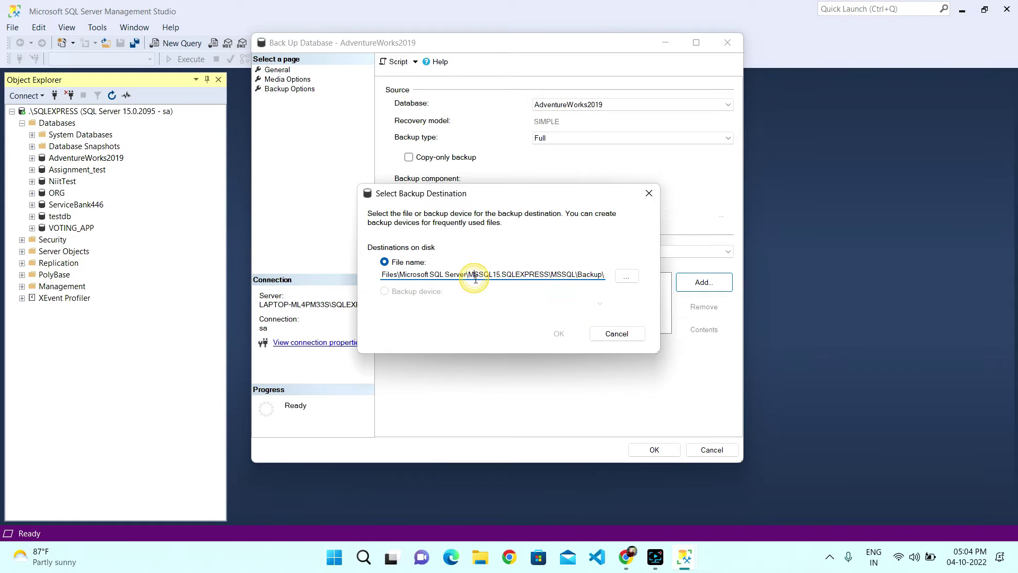
key(ctrl+a)
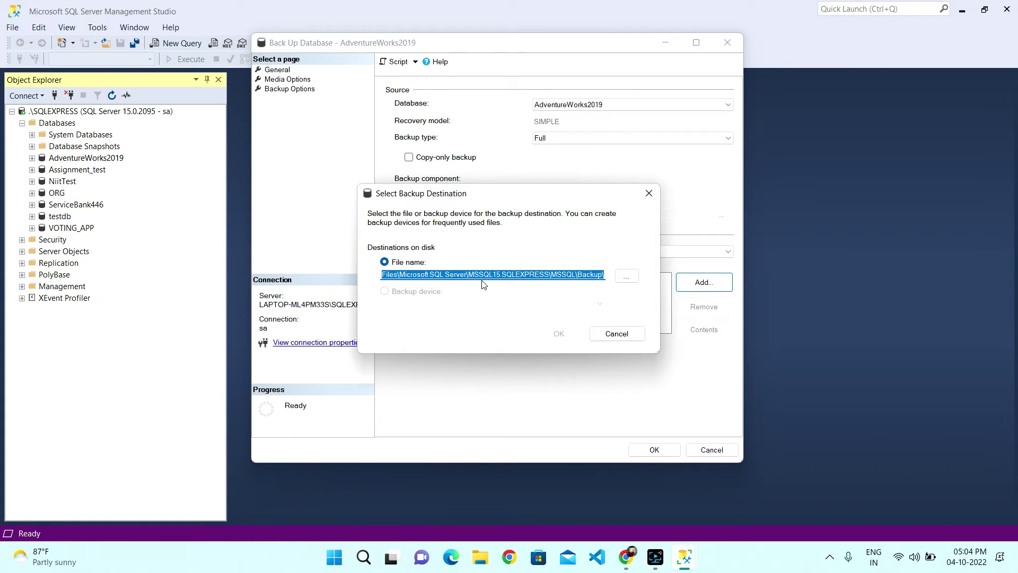
click(618, 333)
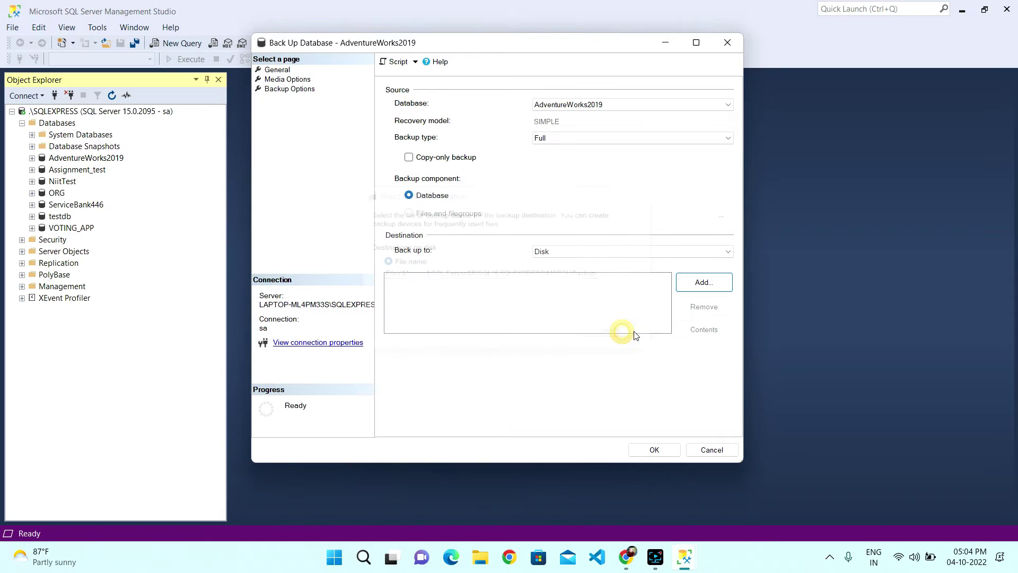
- Add a disk backup destination file named AdventureWorkes2019.bak in the MSSQL15.SQLEXPRESS instance's Backup folder
click(704, 282)
click(618, 278)
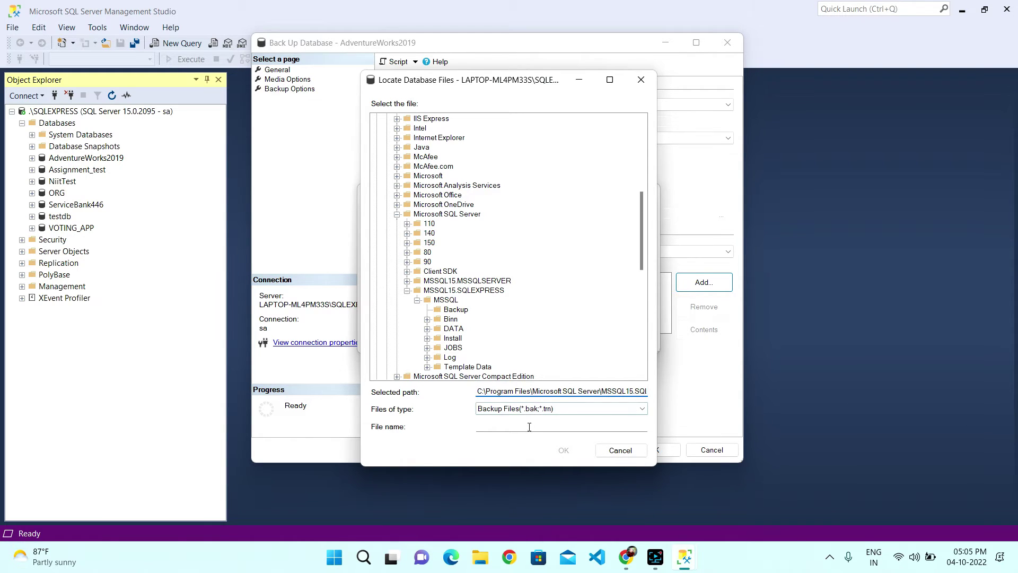
drag(489, 389, 649, 391)
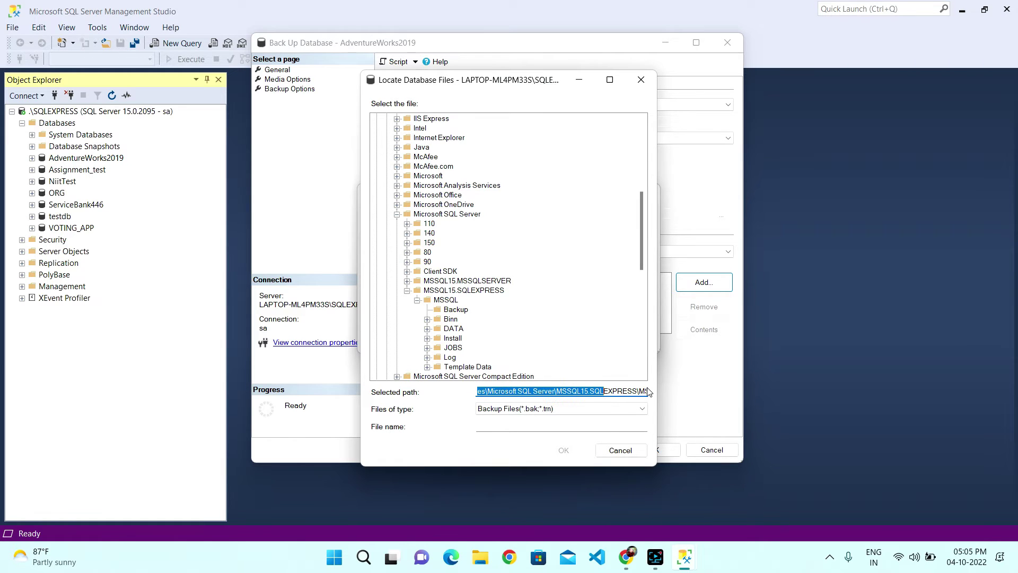
click(611, 425)
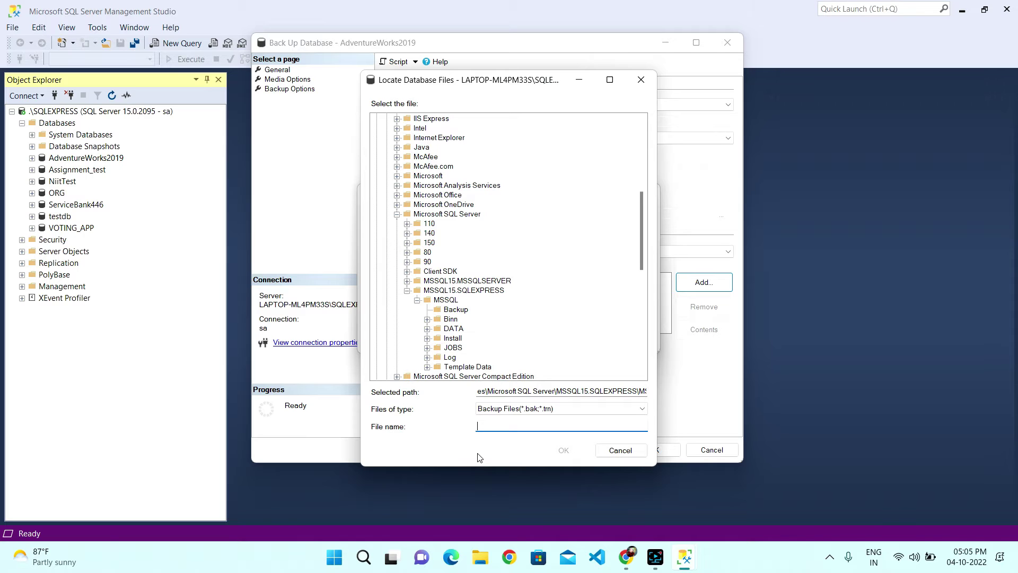
drag(554, 91, 405, 134)
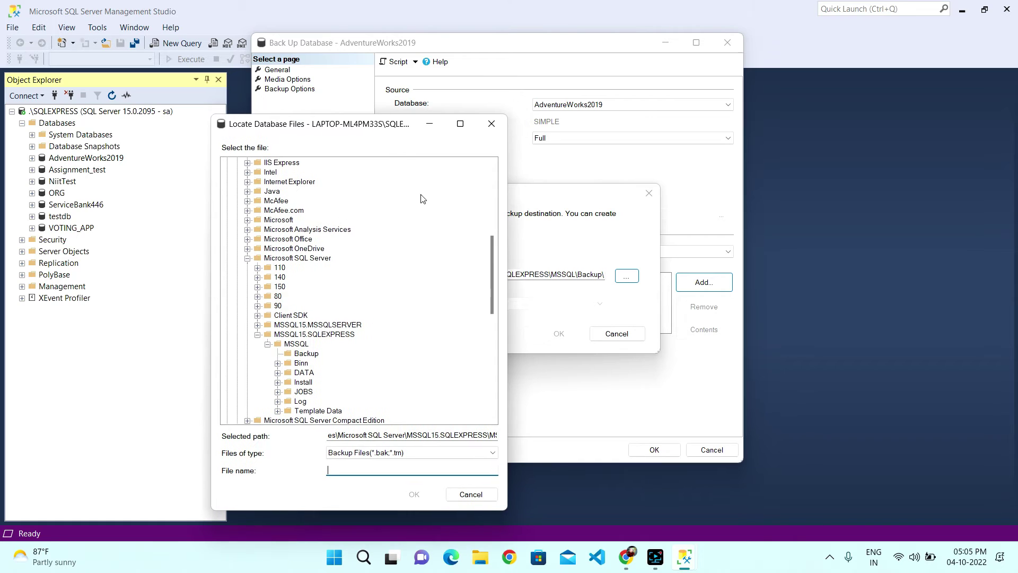
text(A)
text(dventureWorkes2019)
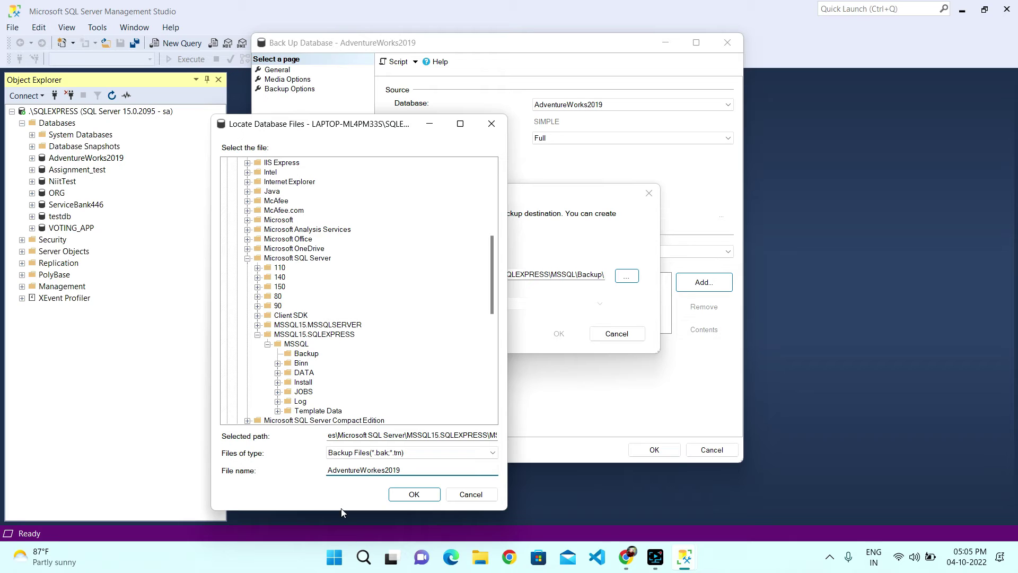
text(.bak)
click(422, 495)
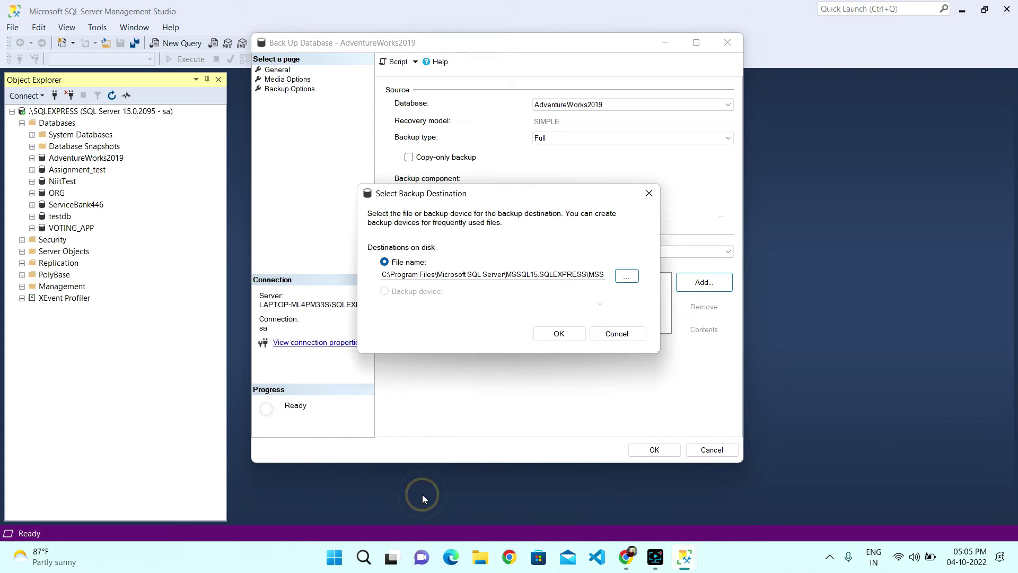
click(553, 334)
drag(520, 326, 475, 357)
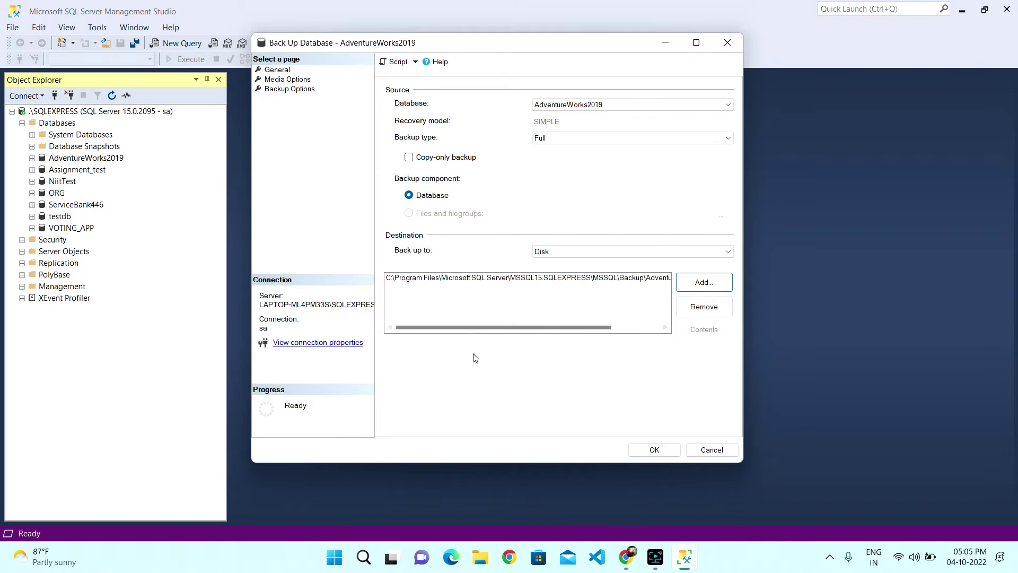
- Review the media options and set backup compression to Compress backup, then return to the general settings
click(284, 80)
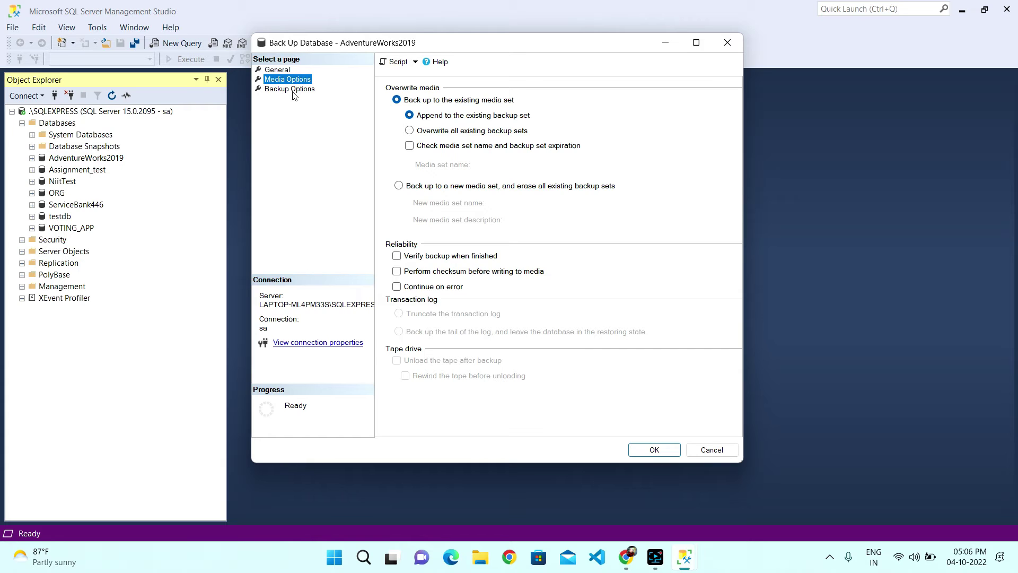
click(290, 89)
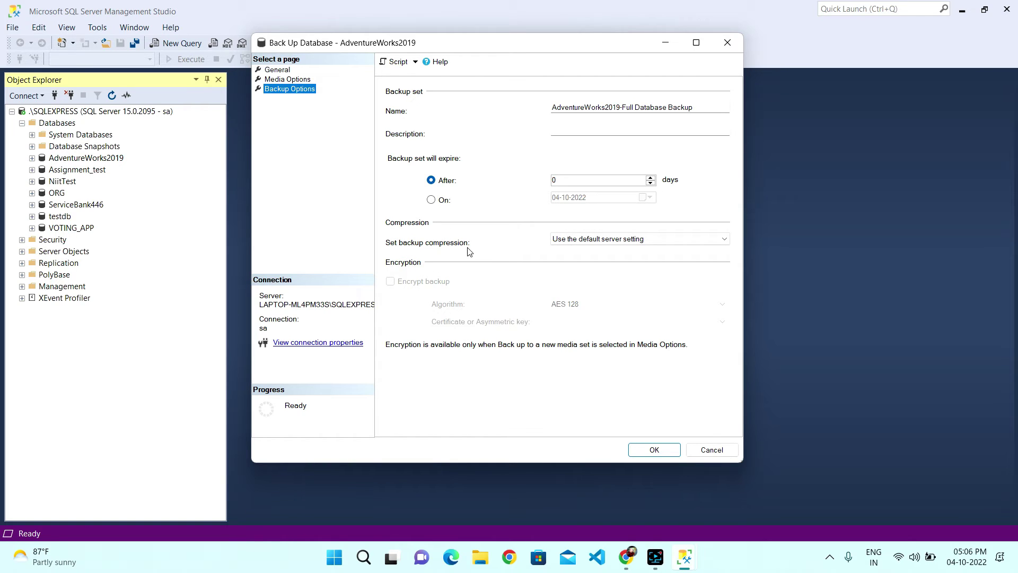
click(571, 240)
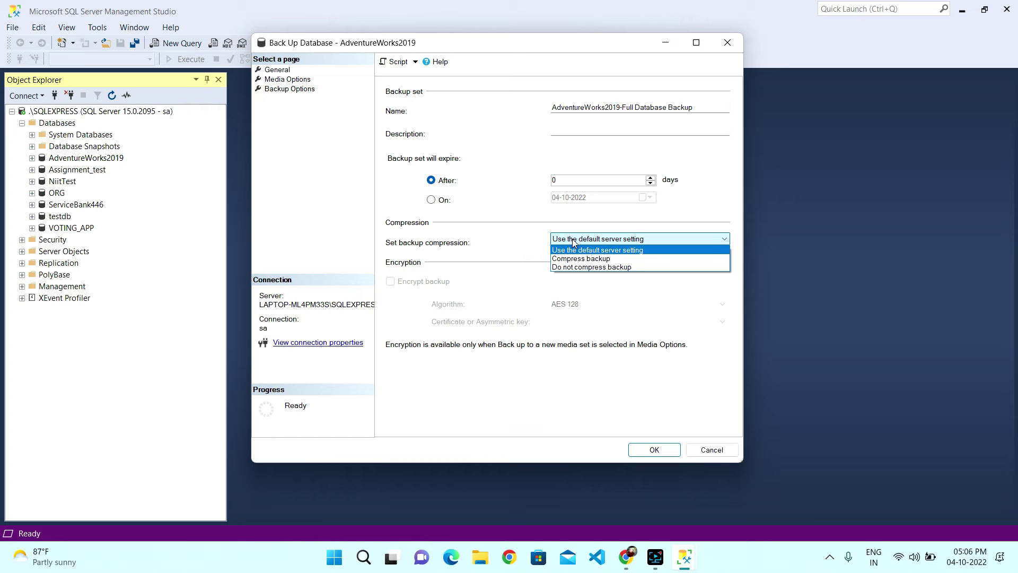
click(571, 239)
click(572, 238)
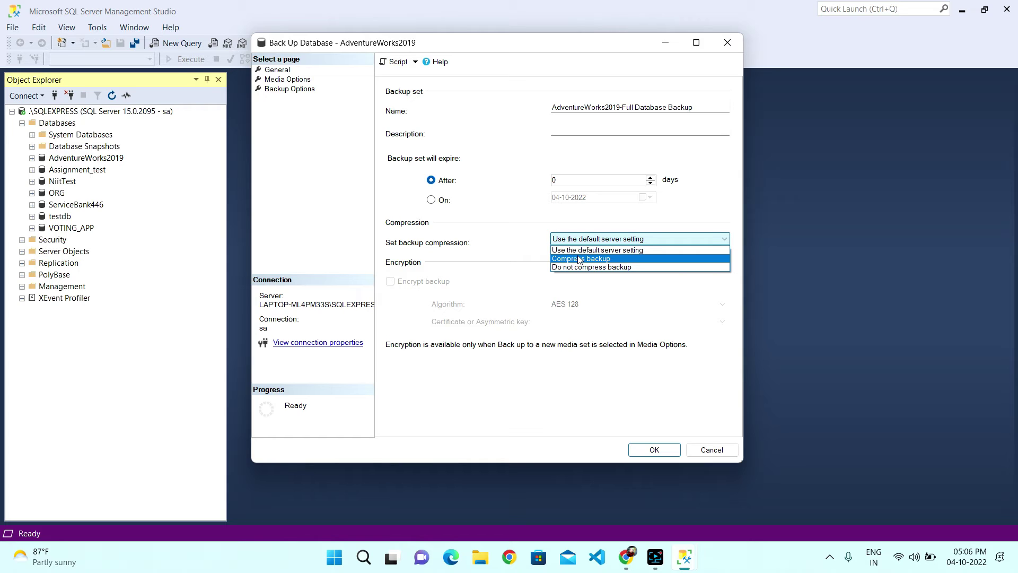
click(507, 200)
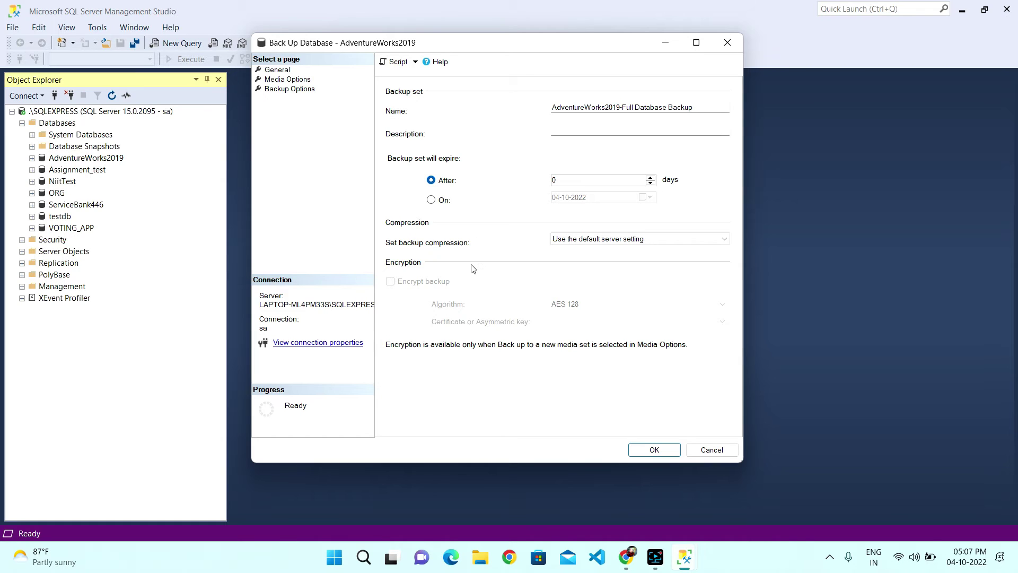
click(583, 243)
click(585, 255)
click(286, 70)
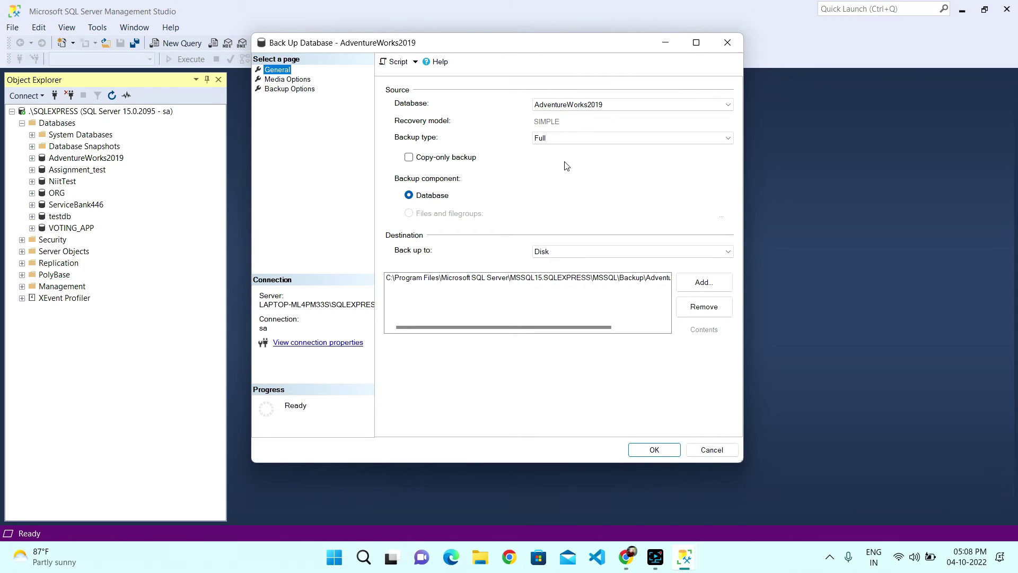
- Script the configured AdventureWorks2019 backup to a new query window and minimize the backup dialog
click(416, 64)
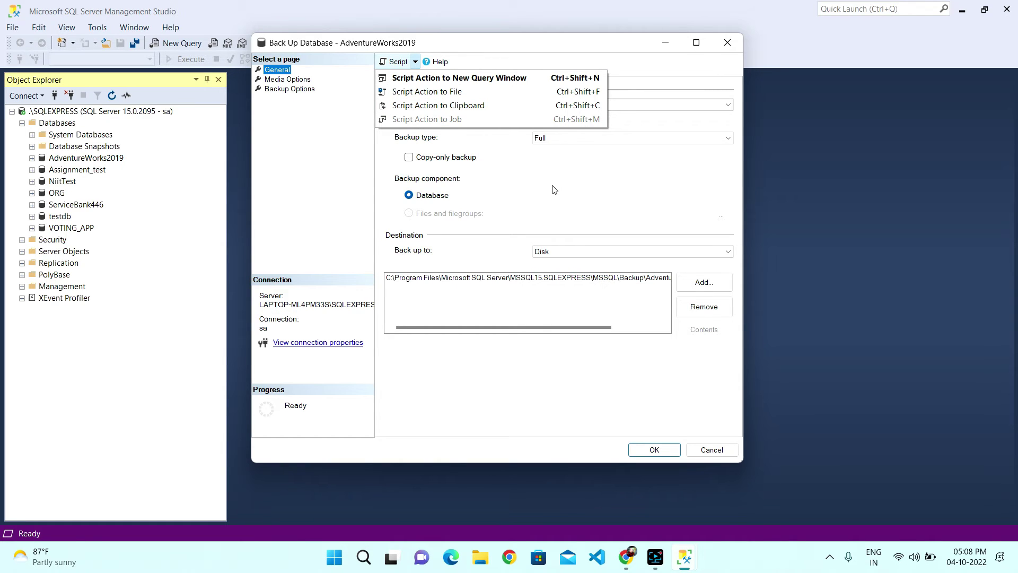
click(457, 78)
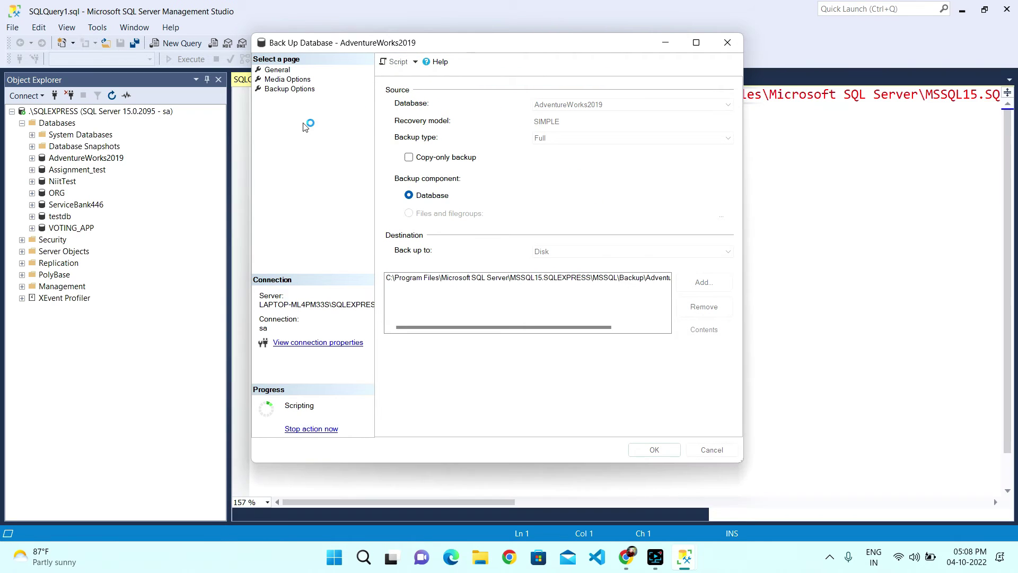
click(663, 44)
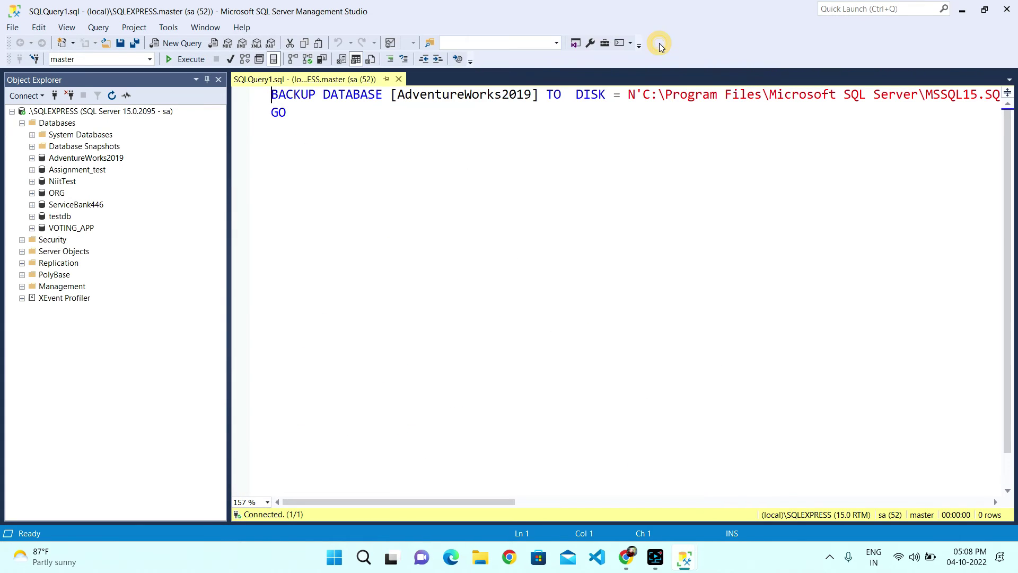
- Split the generated BACKUP DATABASE statement onto separate lines starting at TO DISK, WITH NOFORMAT and SKIP
click(549, 95)
key(Return)
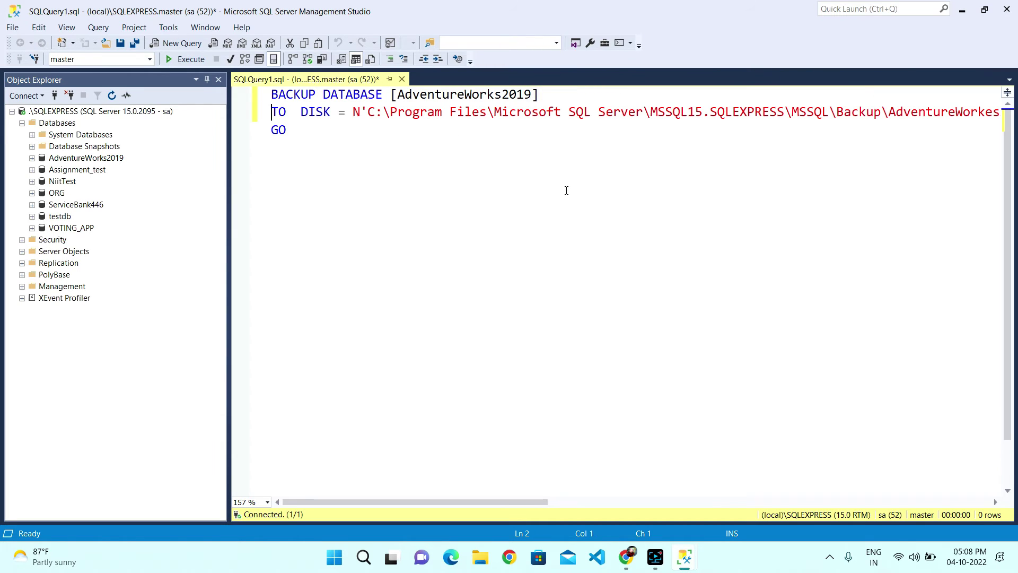
drag(539, 501, 767, 502)
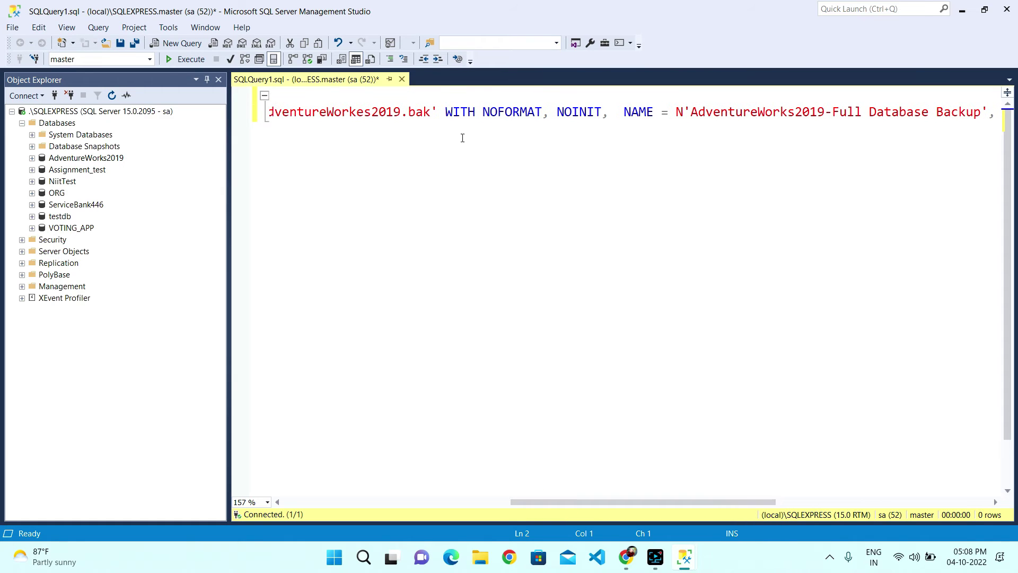
click(447, 107)
key(Return)
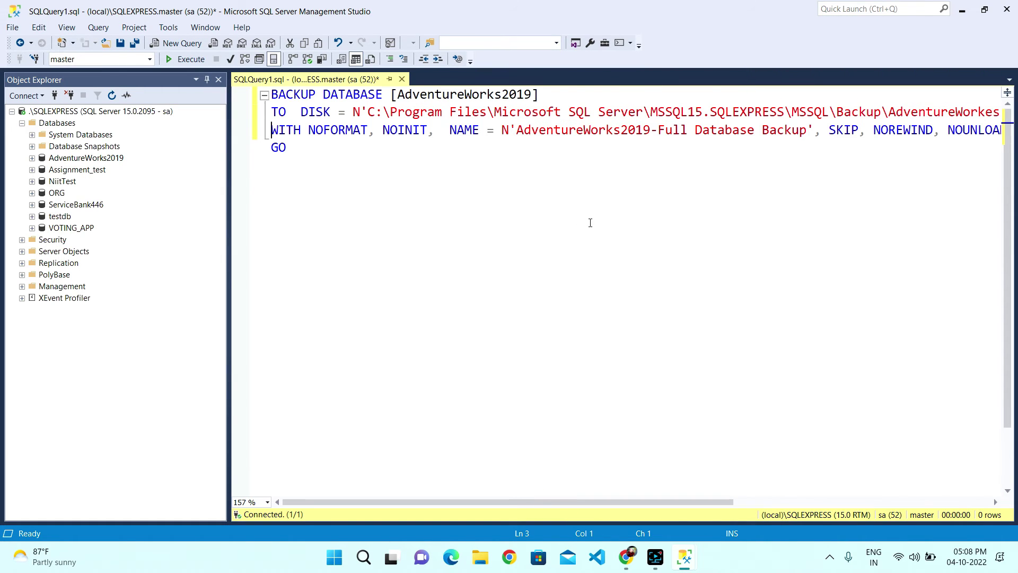
click(828, 130)
key(Return)
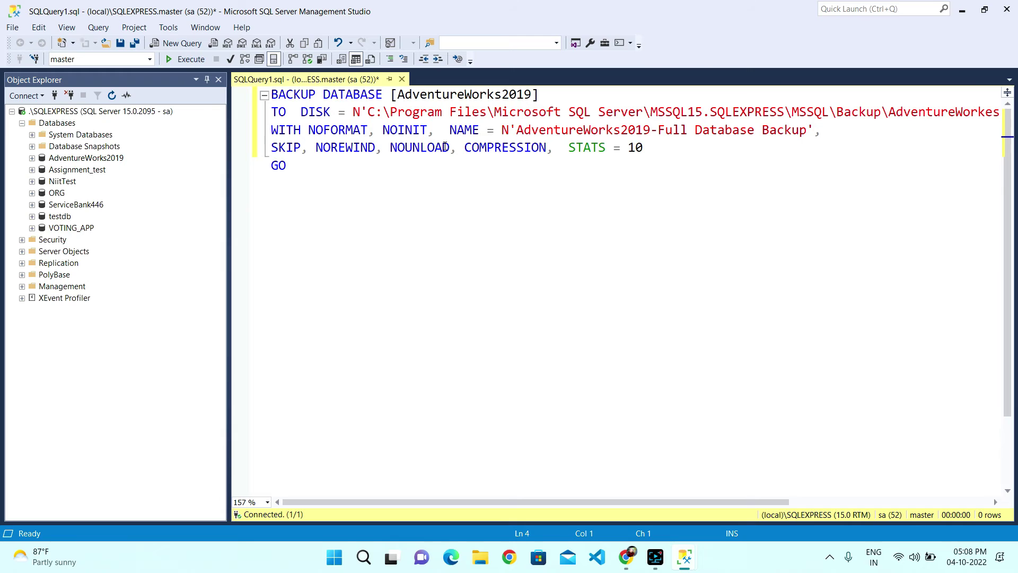
mouse_move(663, 505)
mouse_down()
mouse_move(779, 505)
mouse_move(662, 505)
mouse_up()
click(587, 147)
- Delete the backup script, close its query without saving, and return to the AdventureWorks2019 backup dialog
key(ctrl+a)
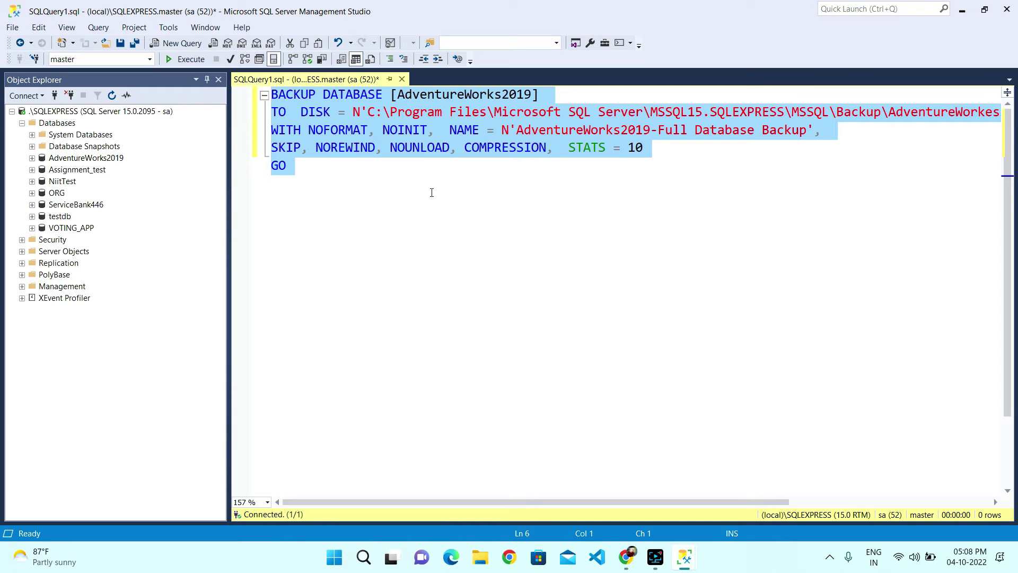
key(Delete)
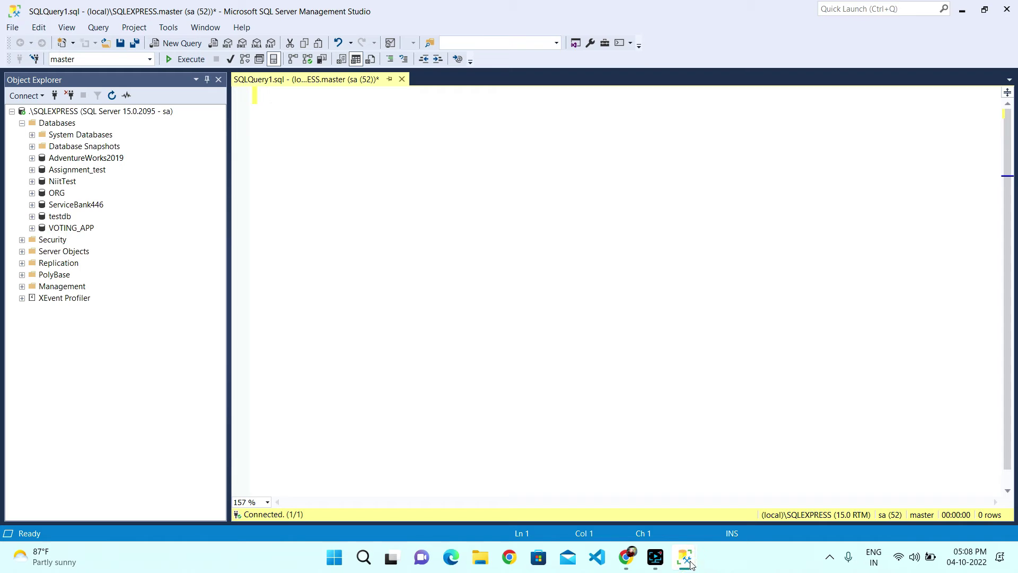
click(402, 79)
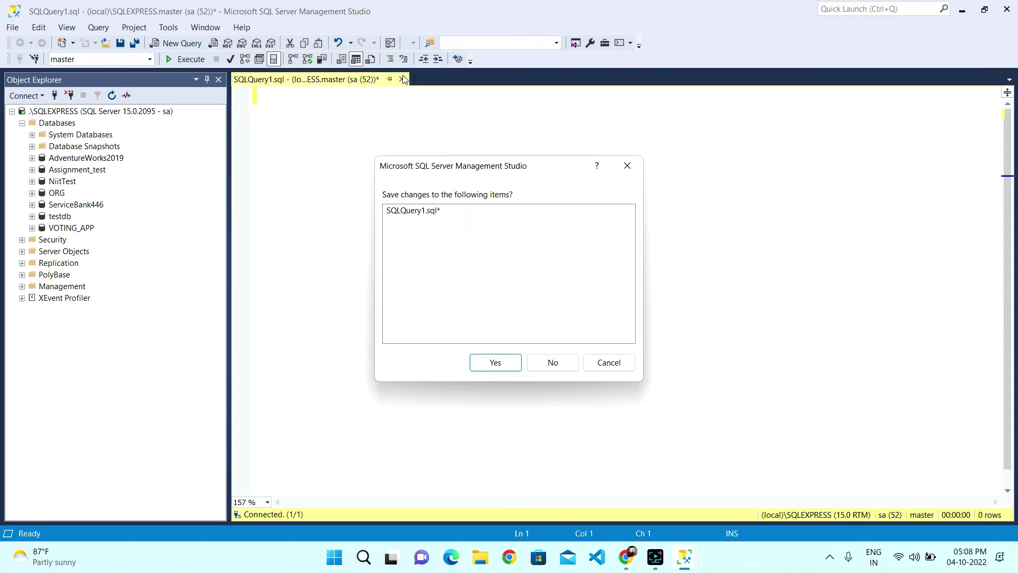
click(552, 362)
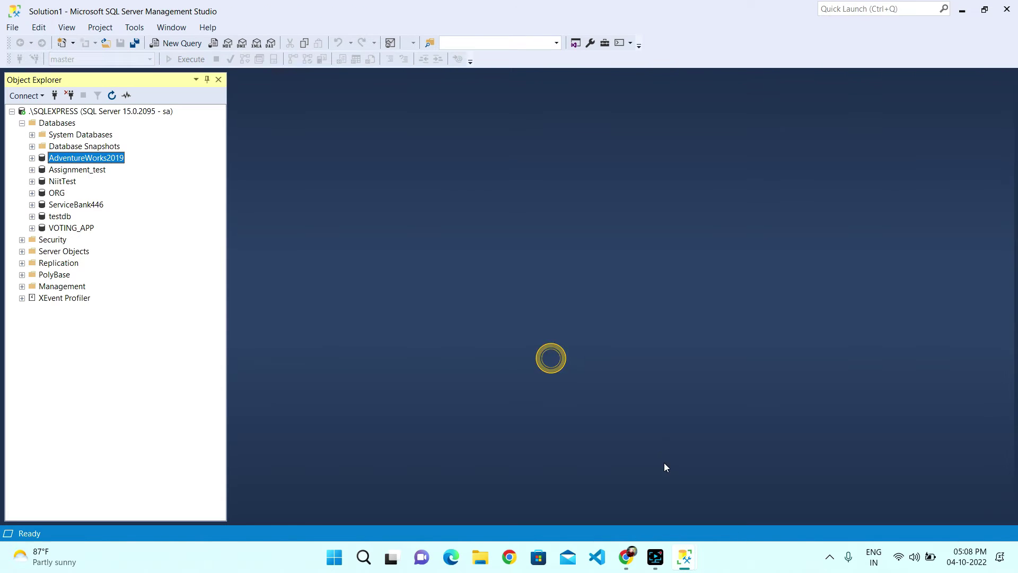
click(684, 562)
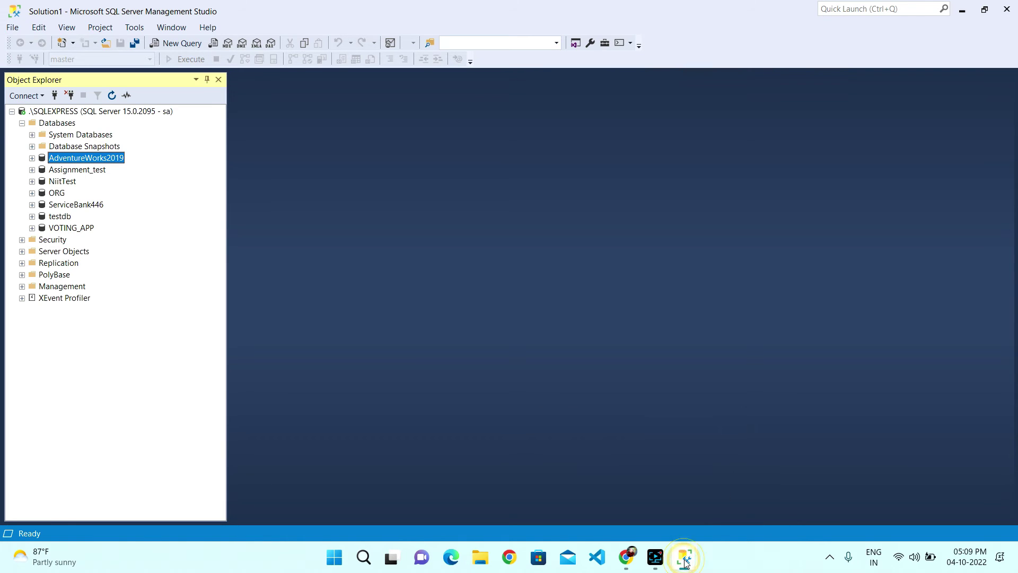
key(alt+Tab)
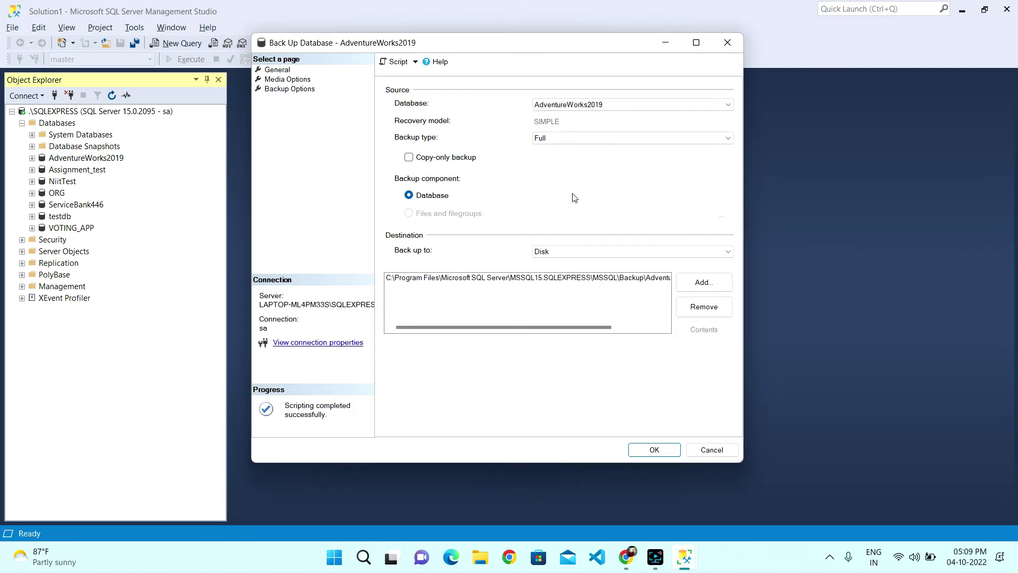
- Check the selected backup destination path, then switch to File Explorer and open Program Files on drive C
drag(582, 330, 489, 326)
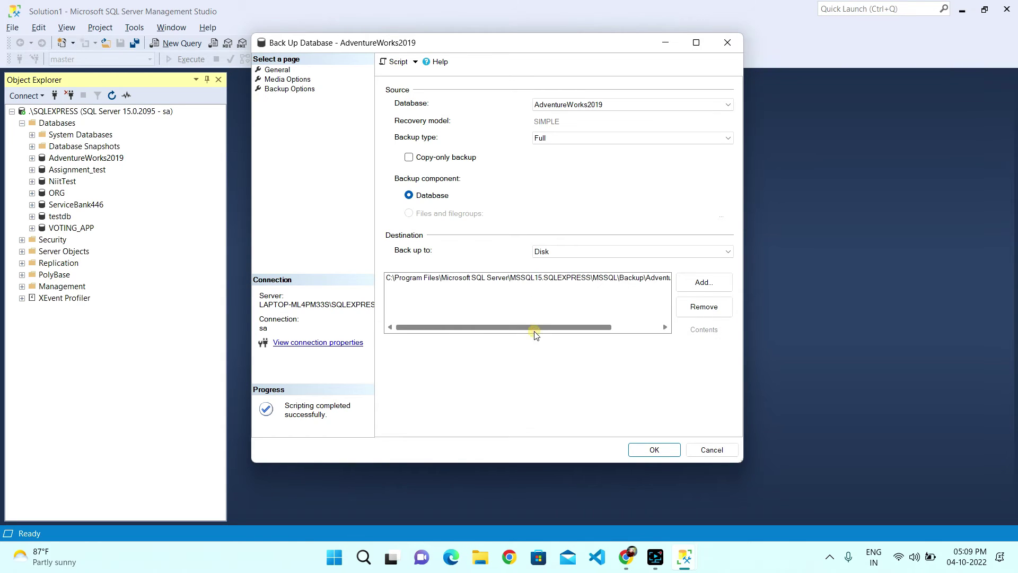
click(409, 280)
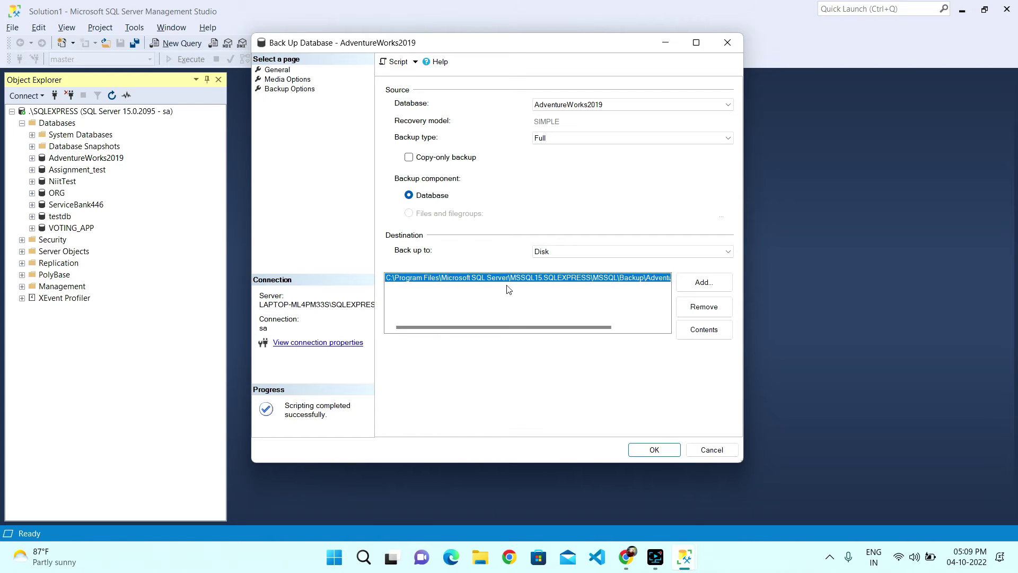
click(480, 557)
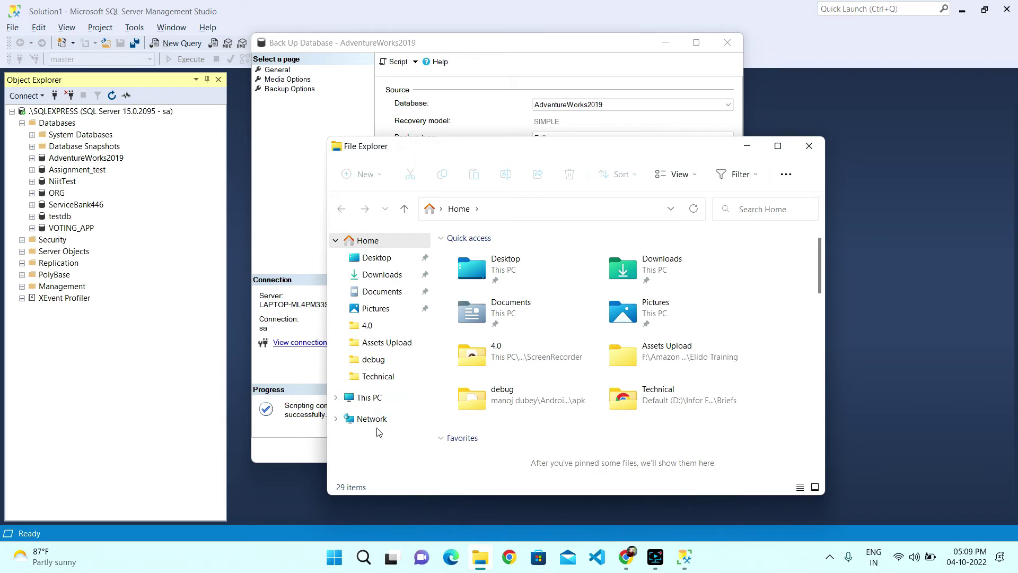
click(378, 399)
double_click(547, 405)
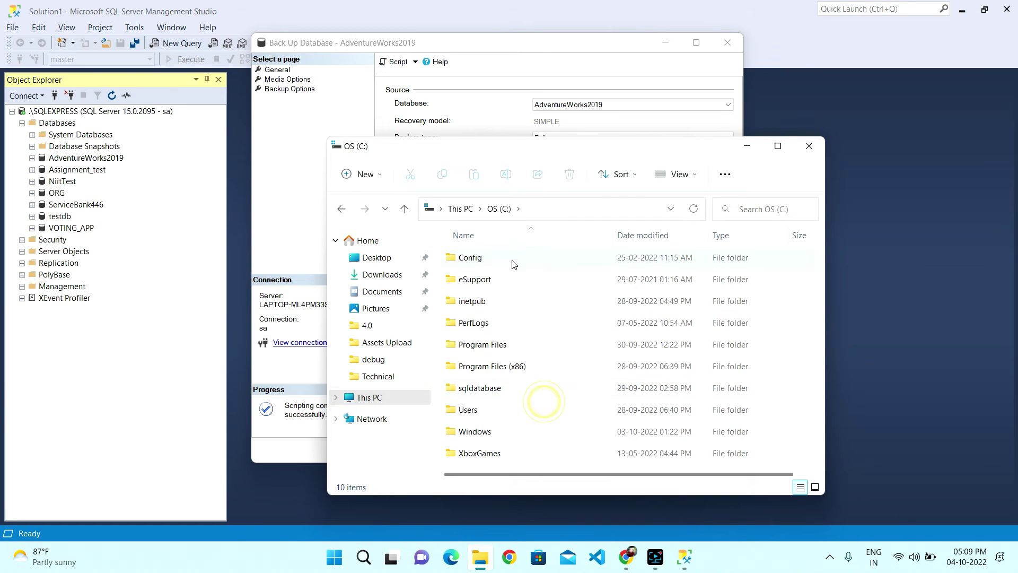
double_click(487, 345)
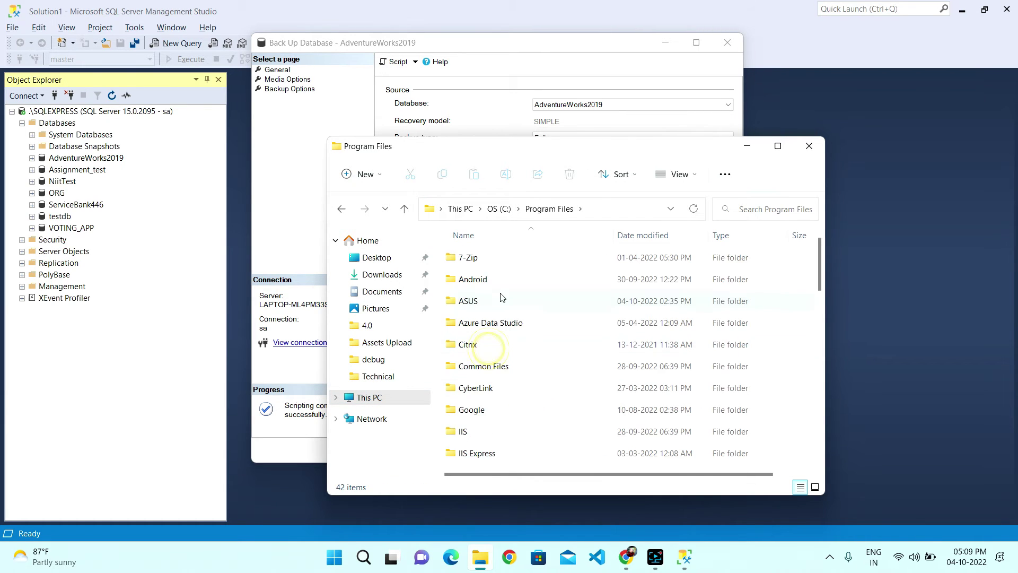
- Browse from Program Files to Microsoft SQL Server\MSSQL15.MSSQLSERVER\MSSQL\Backup and check the folder for backup files
scroll(500, 313, down, 1)
scroll(504, 436, down, 4)
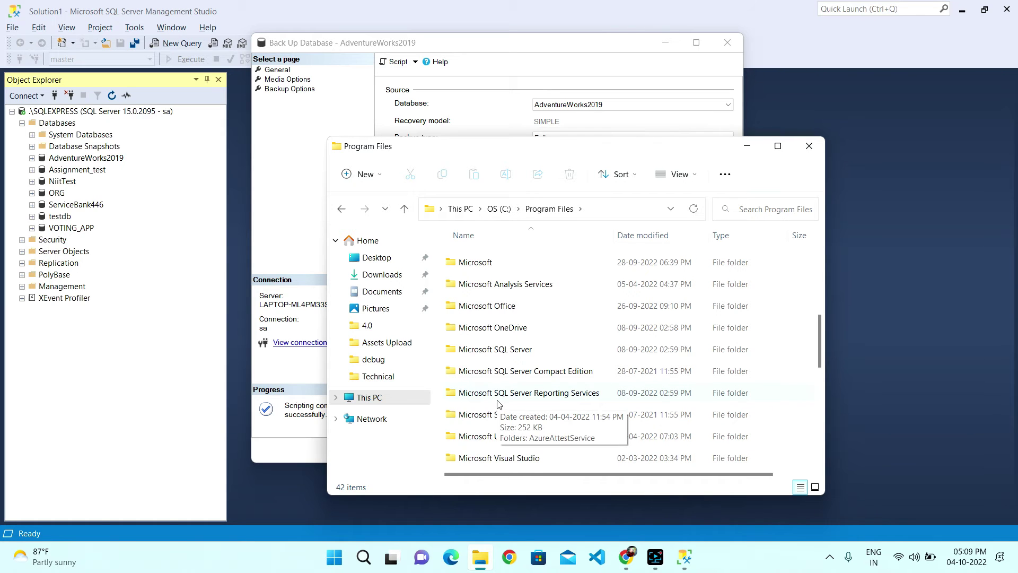
click(498, 354)
double_click(498, 354)
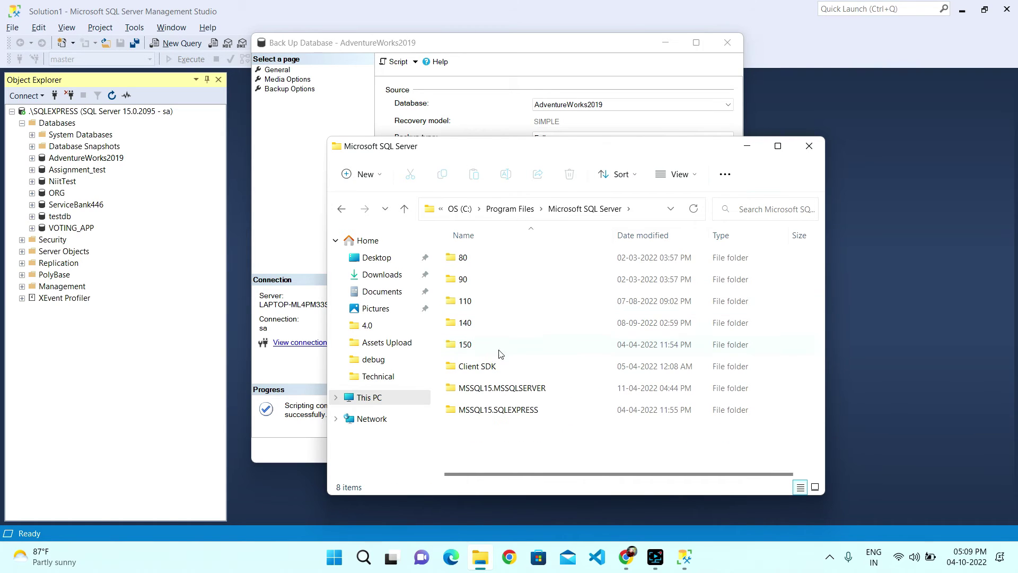
double_click(503, 390)
click(481, 262)
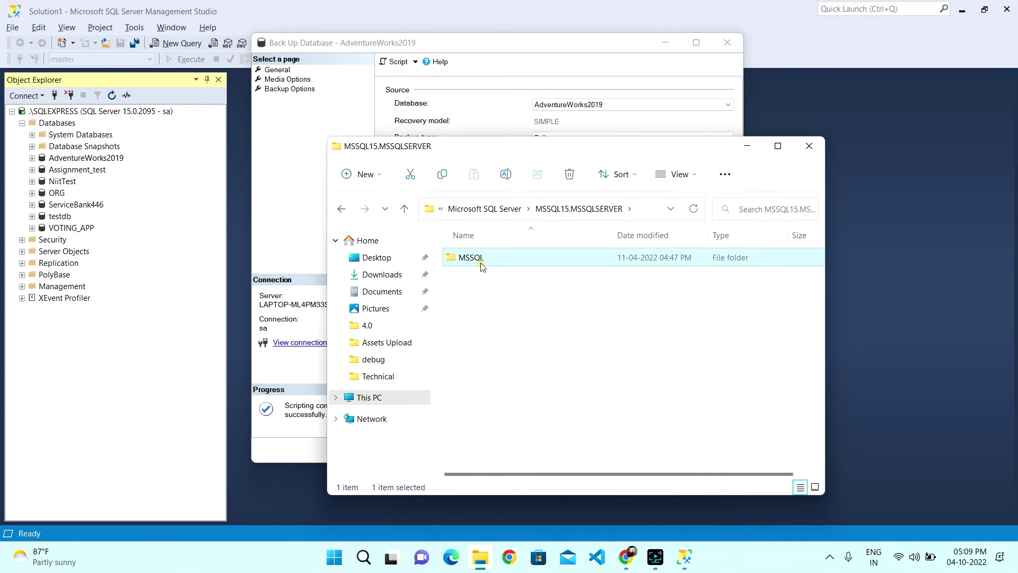
double_click(481, 264)
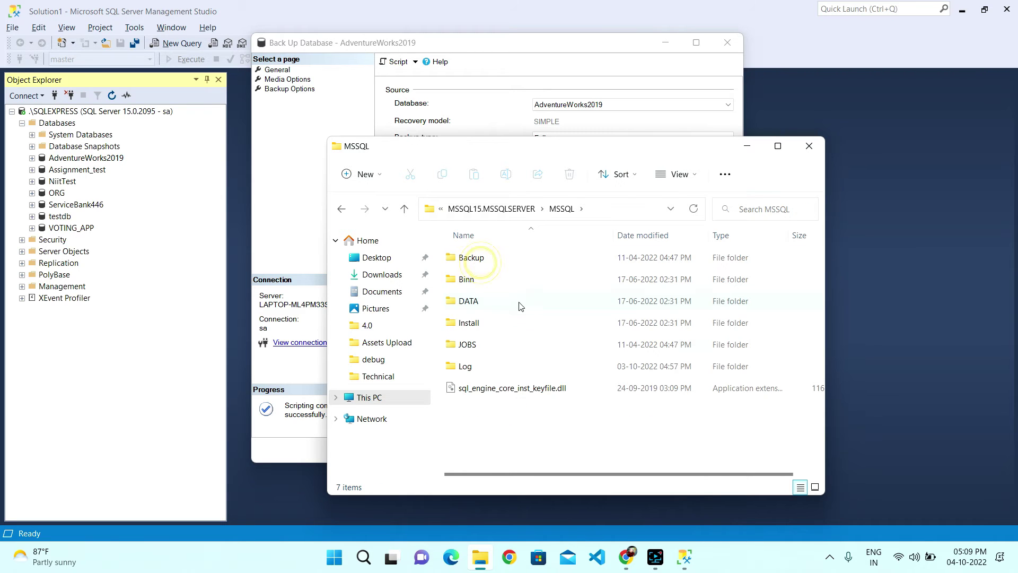
double_click(470, 260)
click(552, 296)
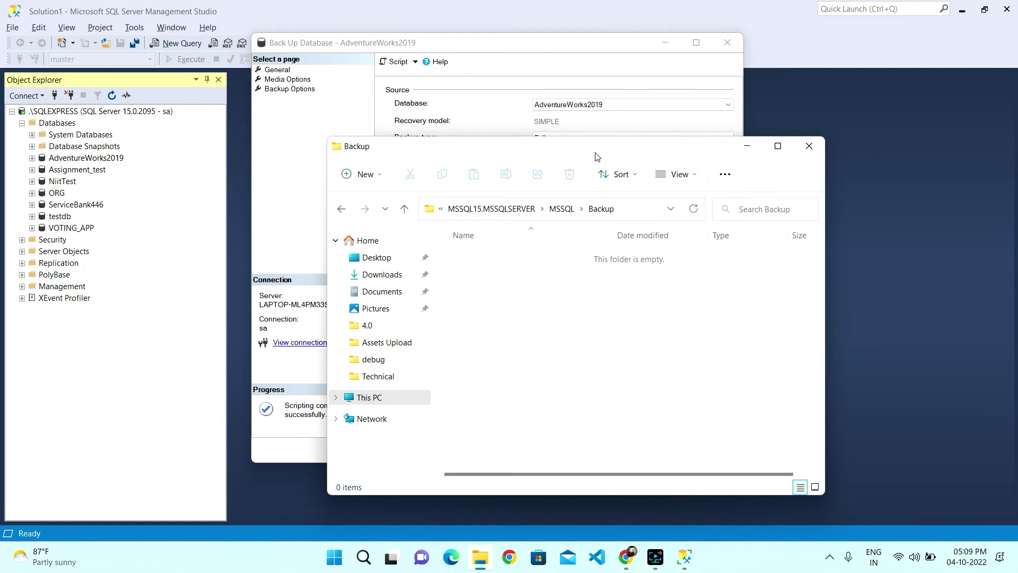
- Move the folder window aside and try to run the AdventureWorks2019 full backup with compression
drag(598, 156, 203, 212)
click(660, 450)
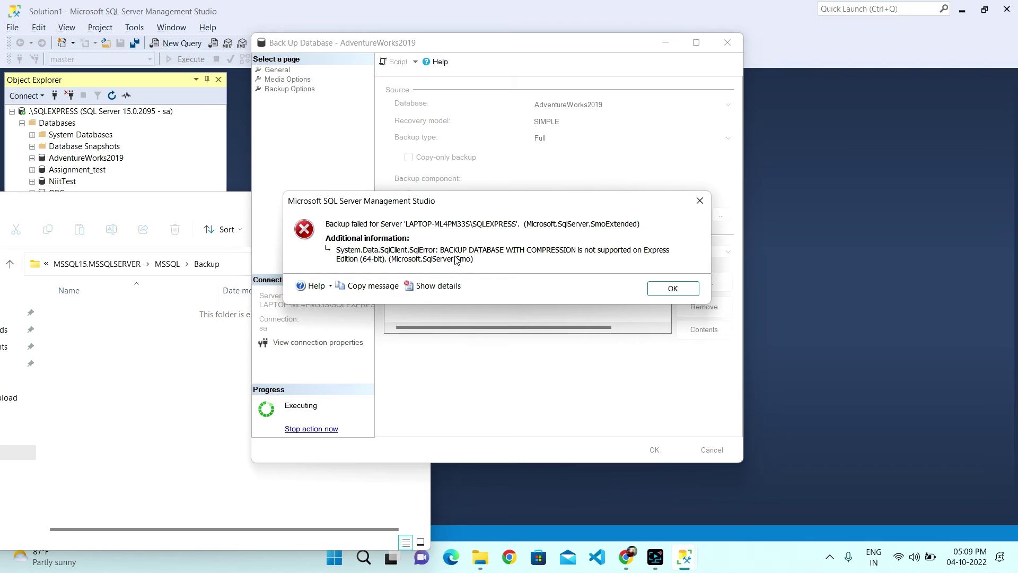
click(672, 289)
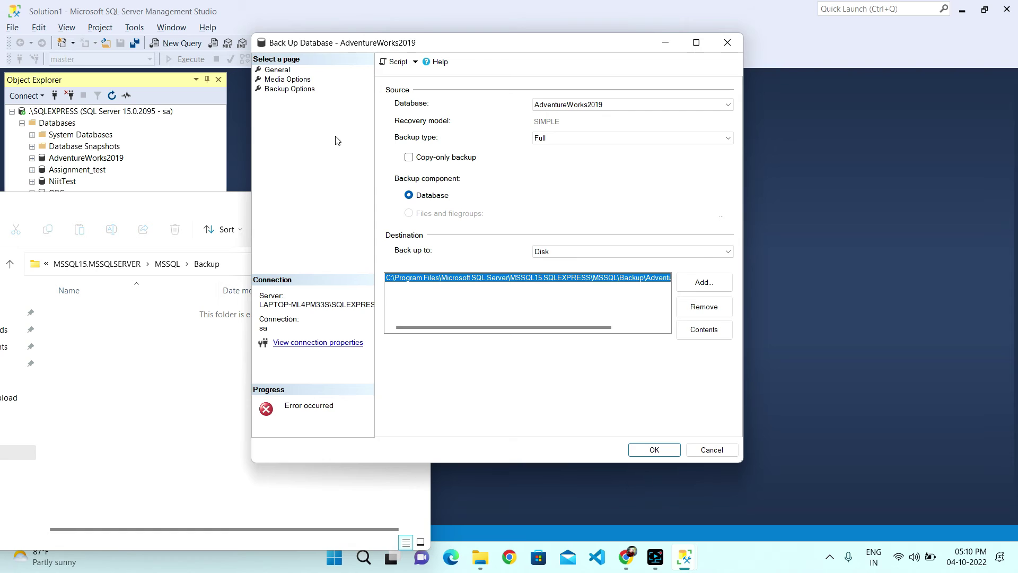
- Set the backup compression to use the default server setting and run the AdventureWorks2019 full backup
click(287, 79)
click(290, 89)
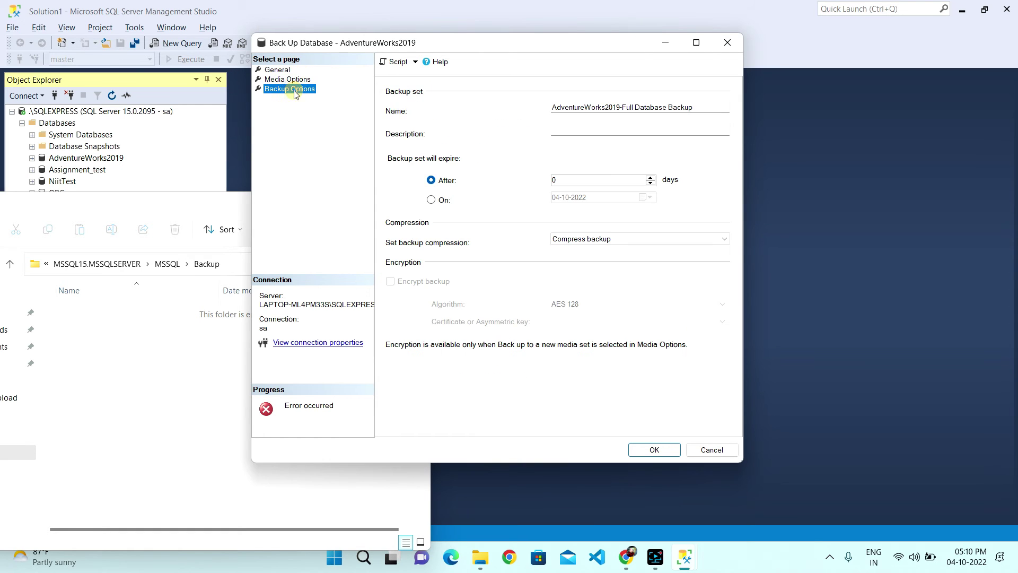
click(606, 241)
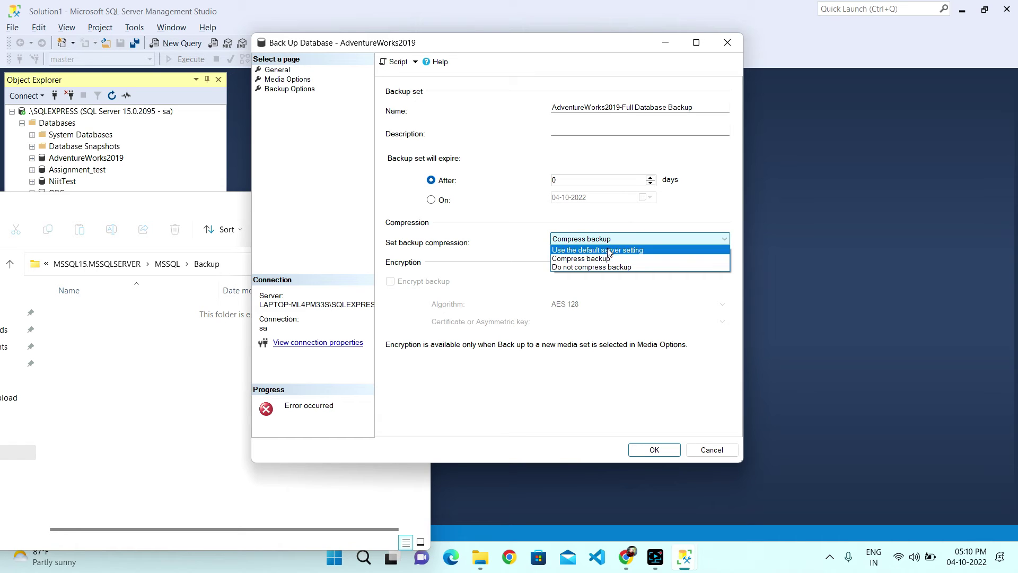
click(609, 251)
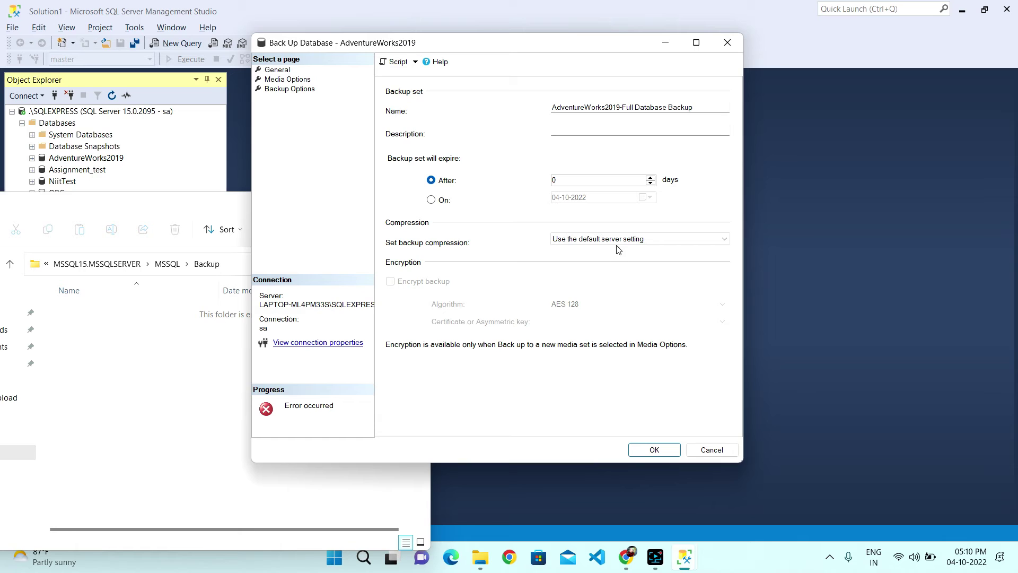
click(279, 70)
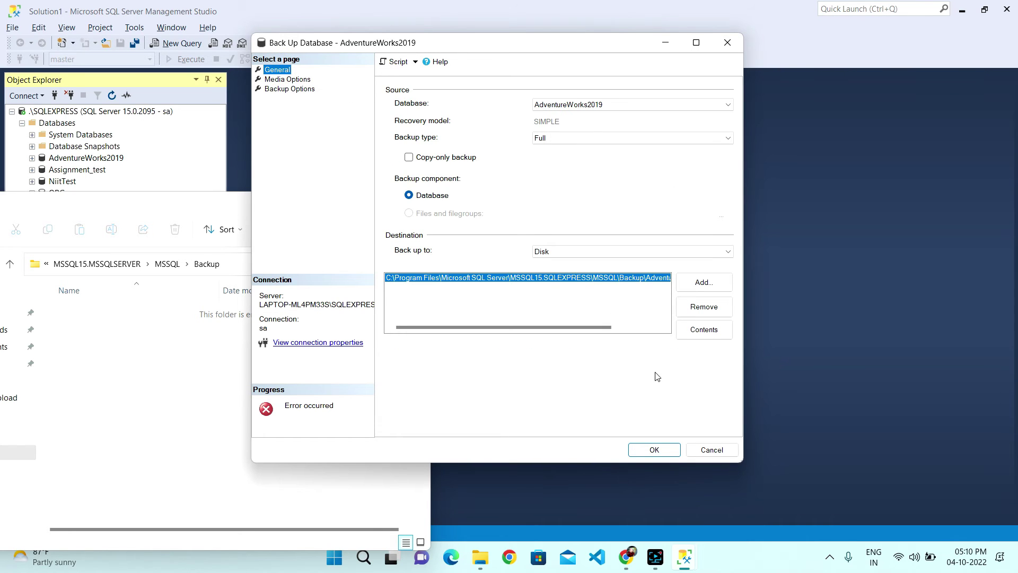
click(654, 450)
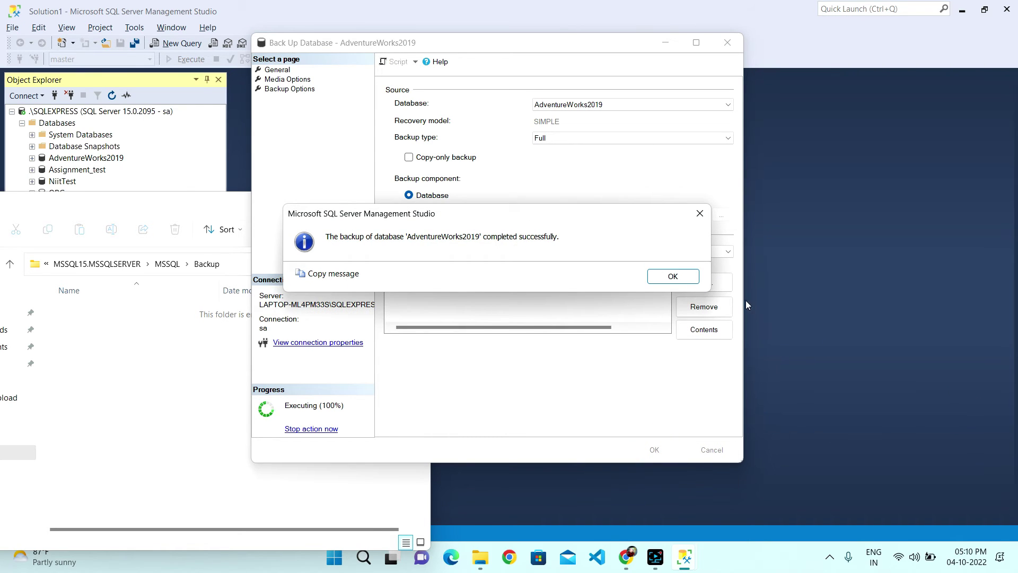
click(673, 277)
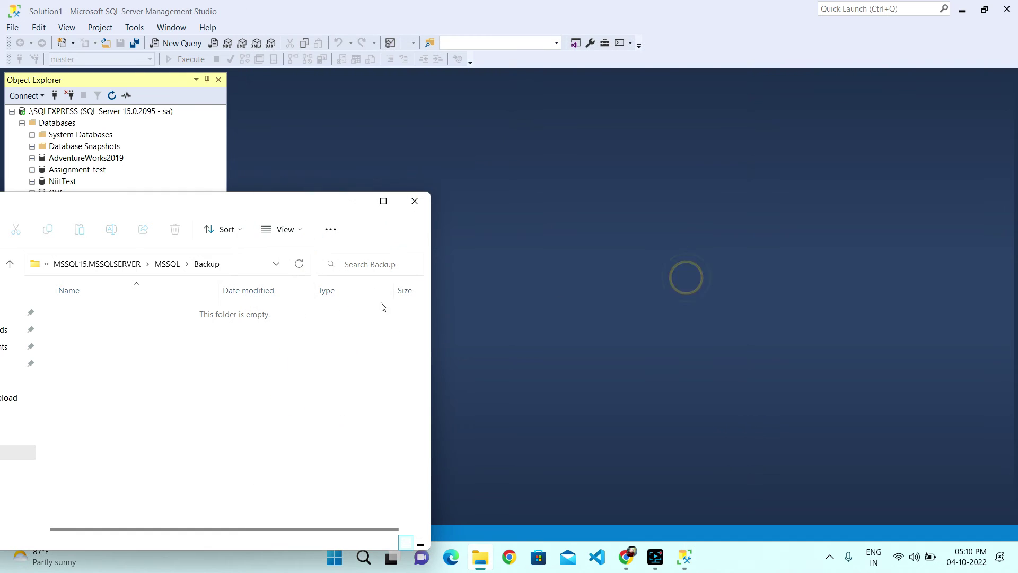
- Browse to the Backup folder under MSSQL15.SQLEXPRESS\MSSQL and grant permanent access to it
click(128, 265)
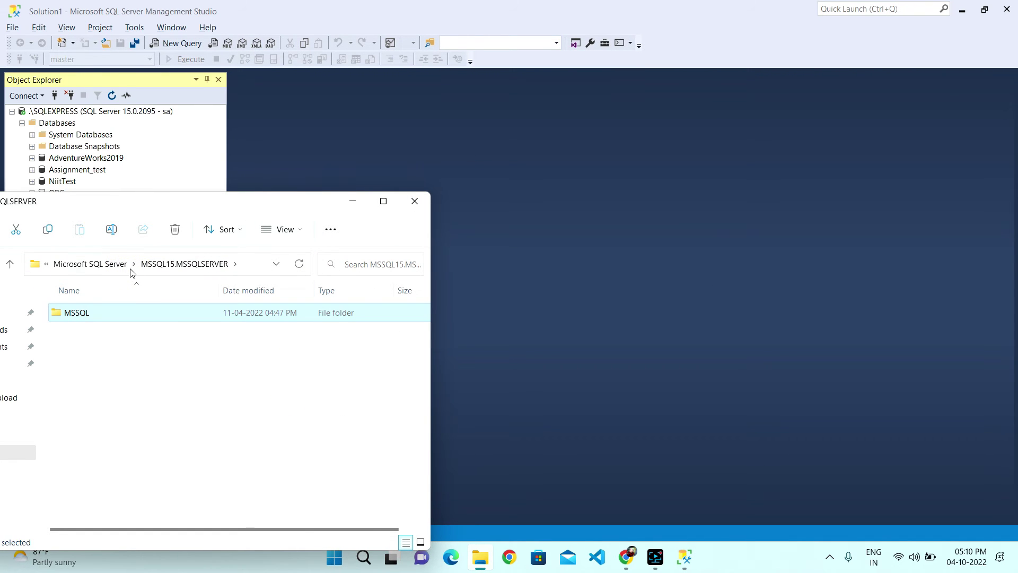
click(123, 263)
double_click(143, 465)
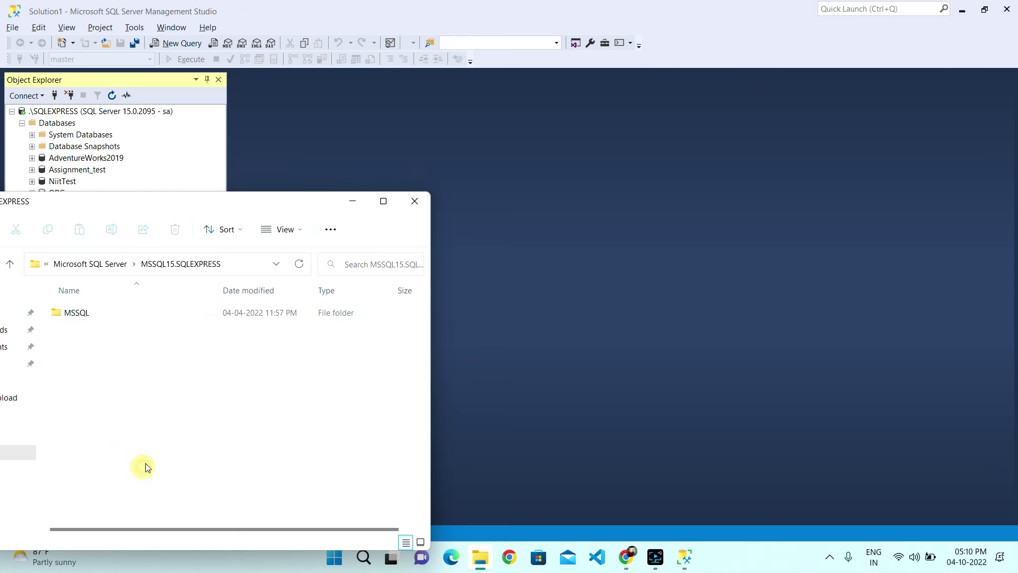
double_click(114, 313)
double_click(99, 312)
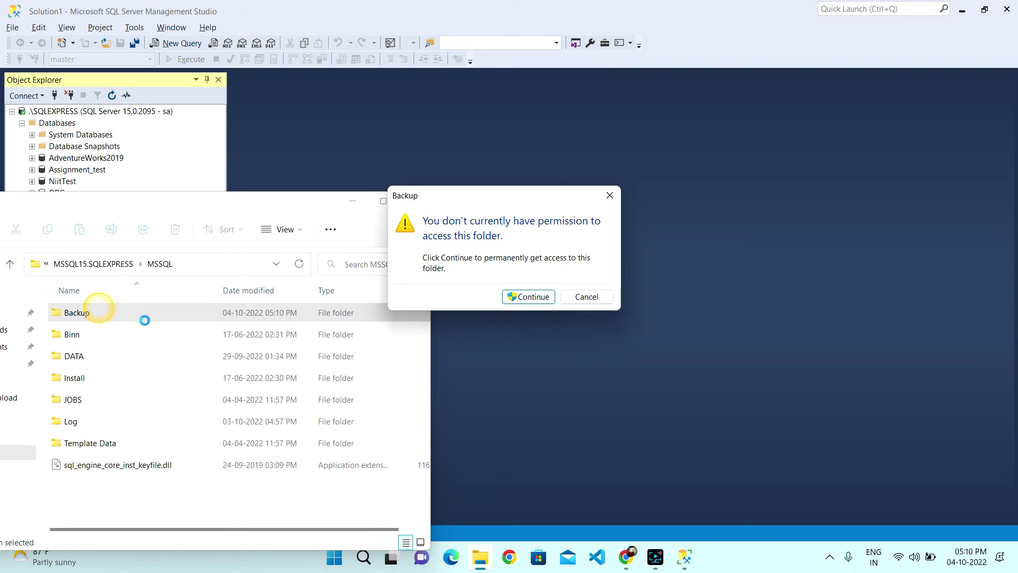
click(525, 297)
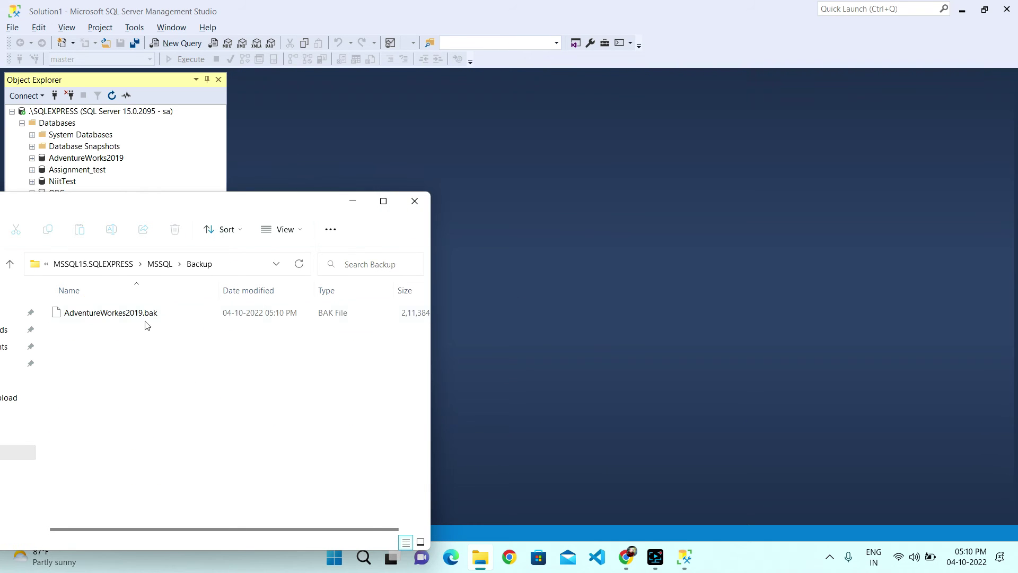
- Permanently delete AdventureWorkes2019.bak from the Backup folder and minimize the folder window
click(144, 313)
drag(205, 205, 597, 208)
drag(675, 204, 677, 97)
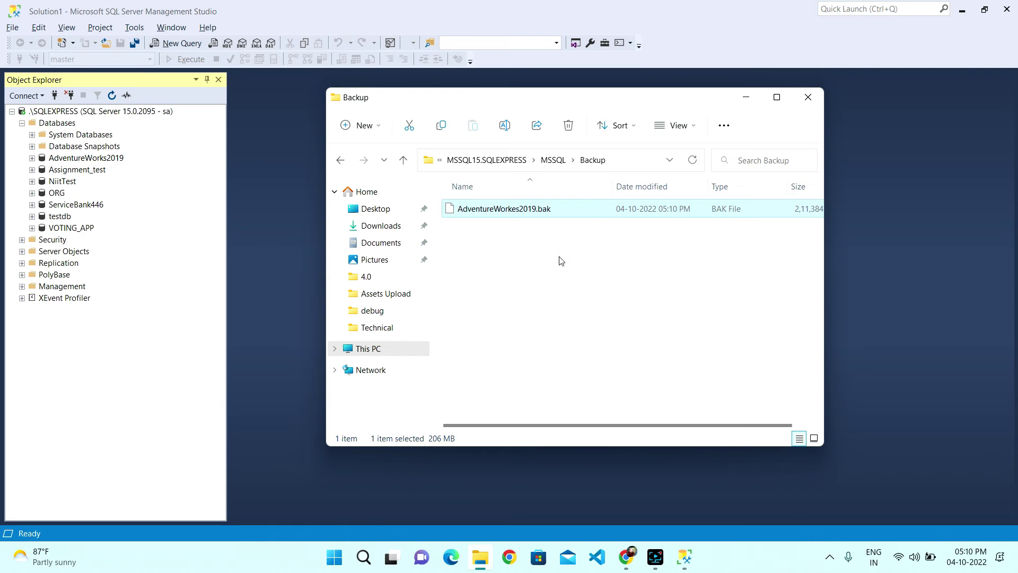
mouse_move(569, 300)
mouse_down()
mouse_move(550, 213)
mouse_move(570, 305)
mouse_up()
key(shift+Delete)
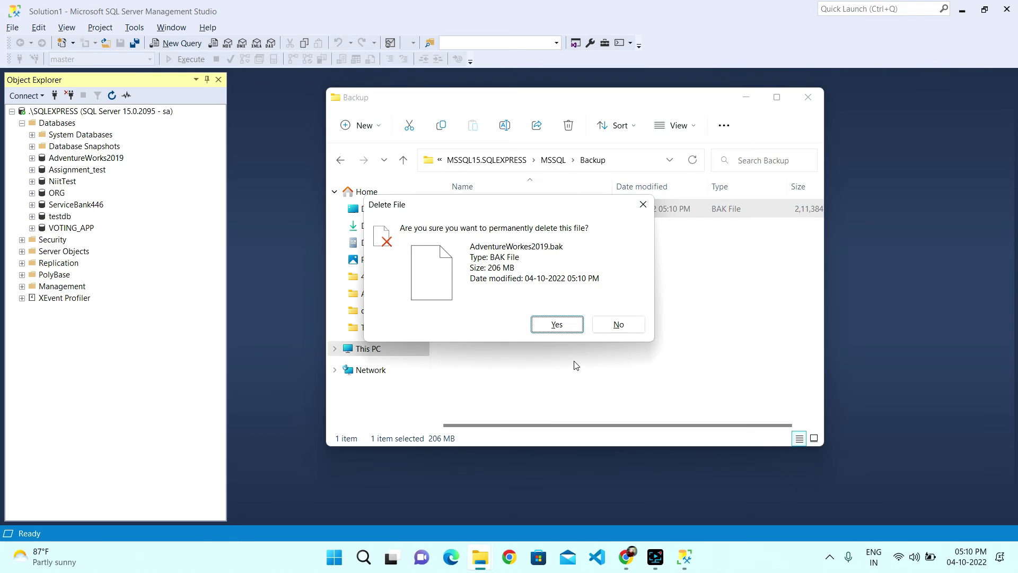
click(556, 324)
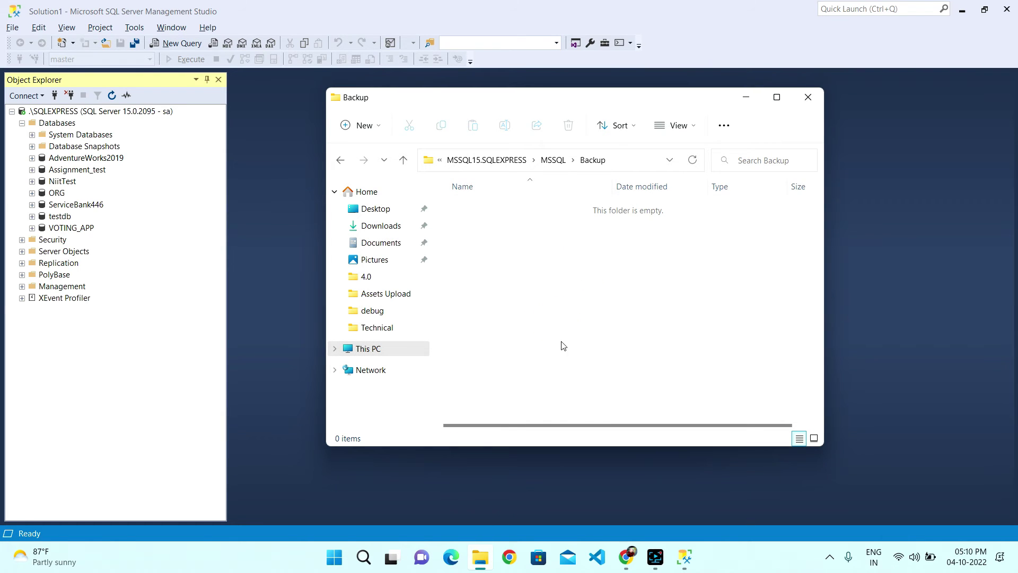
click(740, 105)
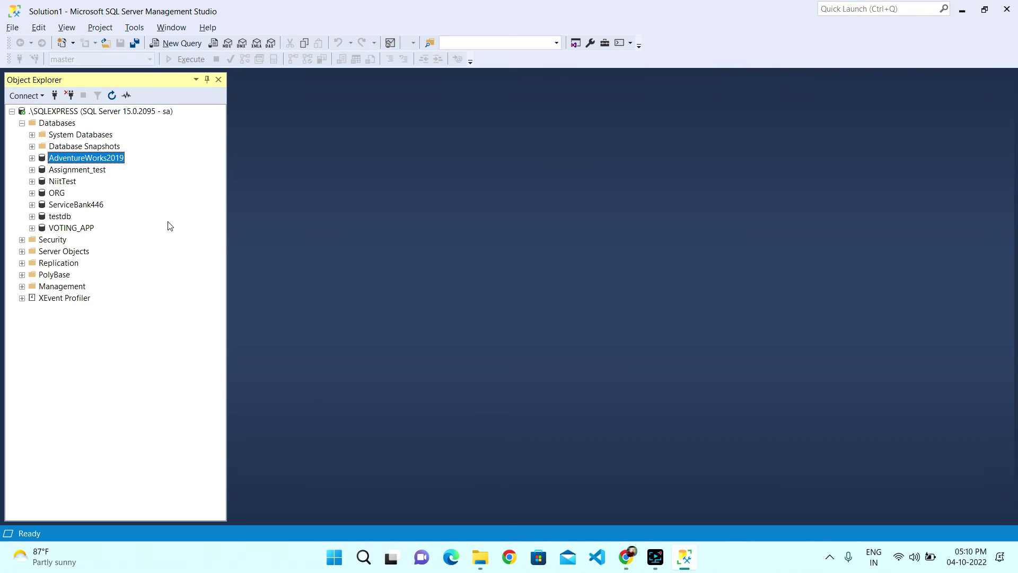
- Open a new query on AdventureWorks2019 and paste the copied BACKUP DATABASE script
key(ctrl+n)
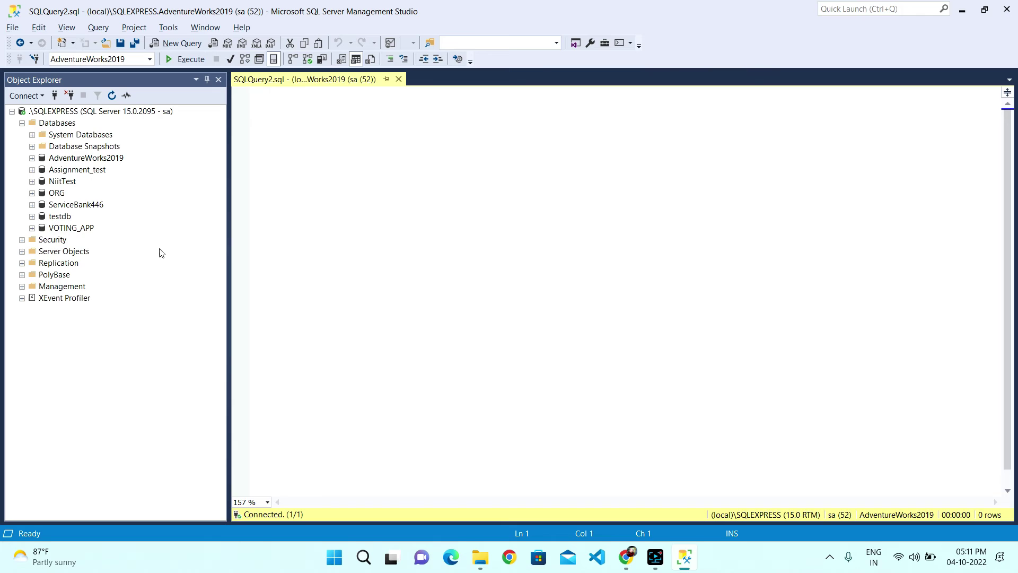
key(ctrl+v)
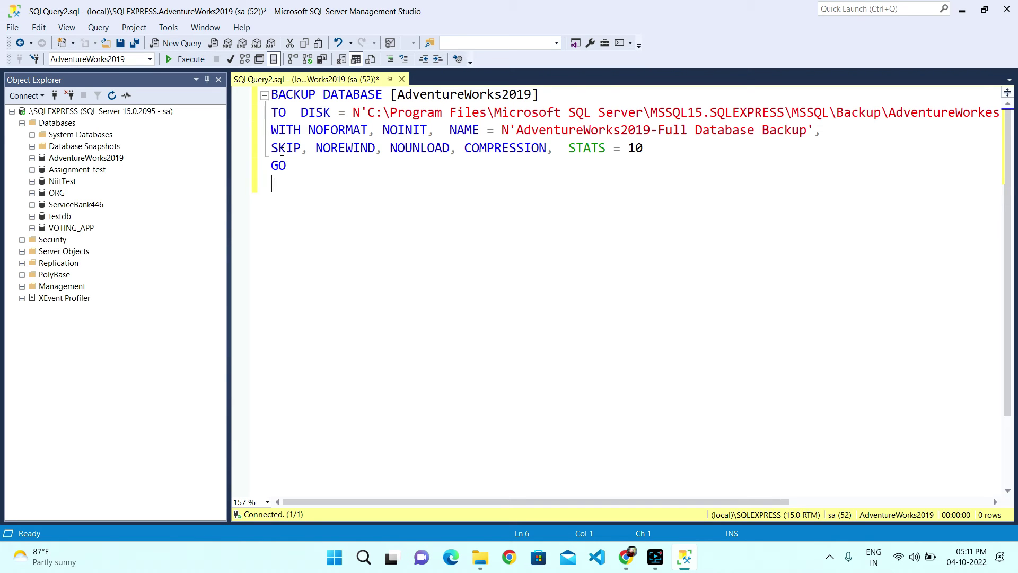
click(267, 129)
click(619, 181)
- Try deleting the script text from WITH NOFORMAT through COMPRESSION, and undo the deletion
drag(547, 148, 270, 132)
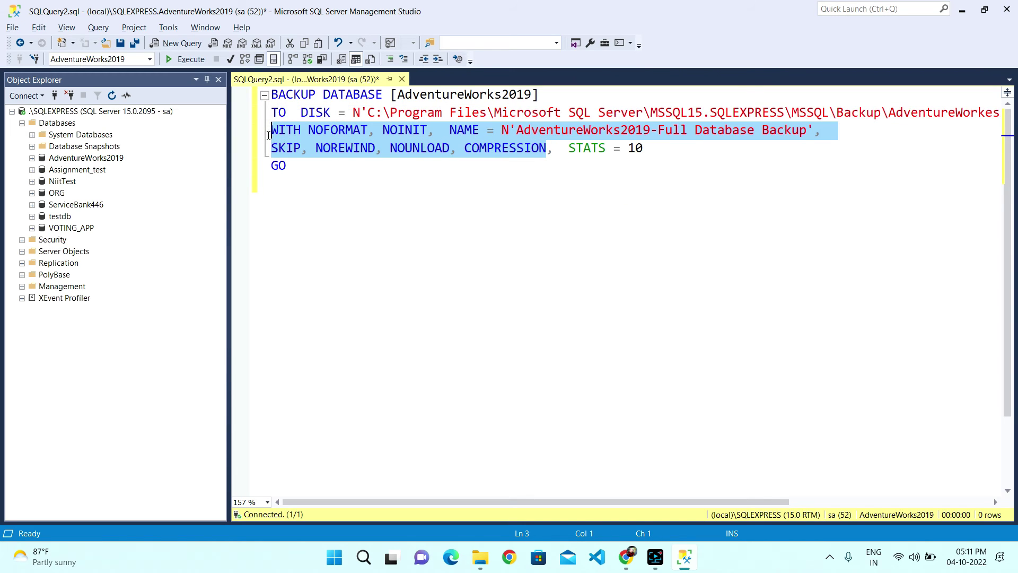
key(Delete)
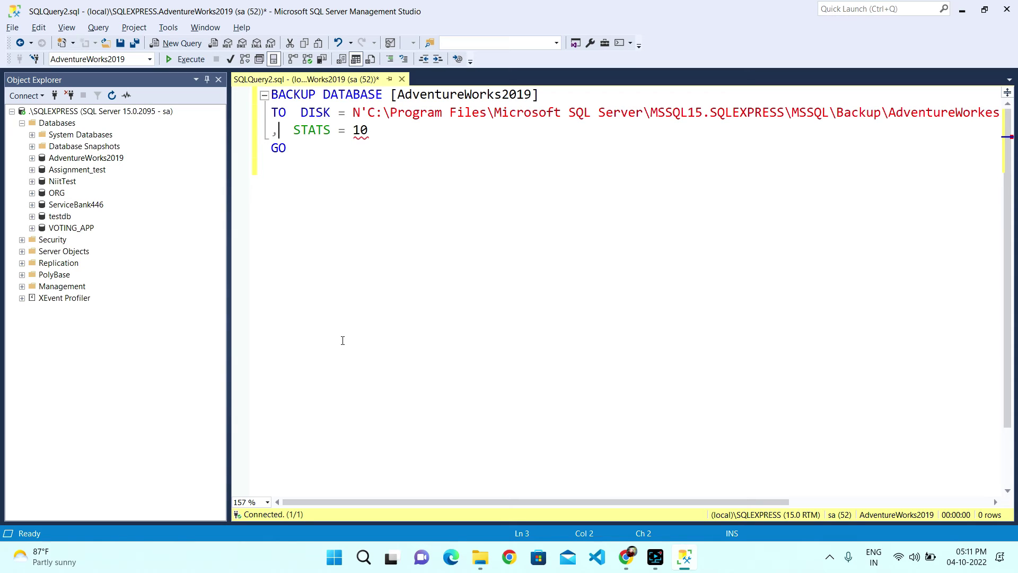
key(BackSpace)
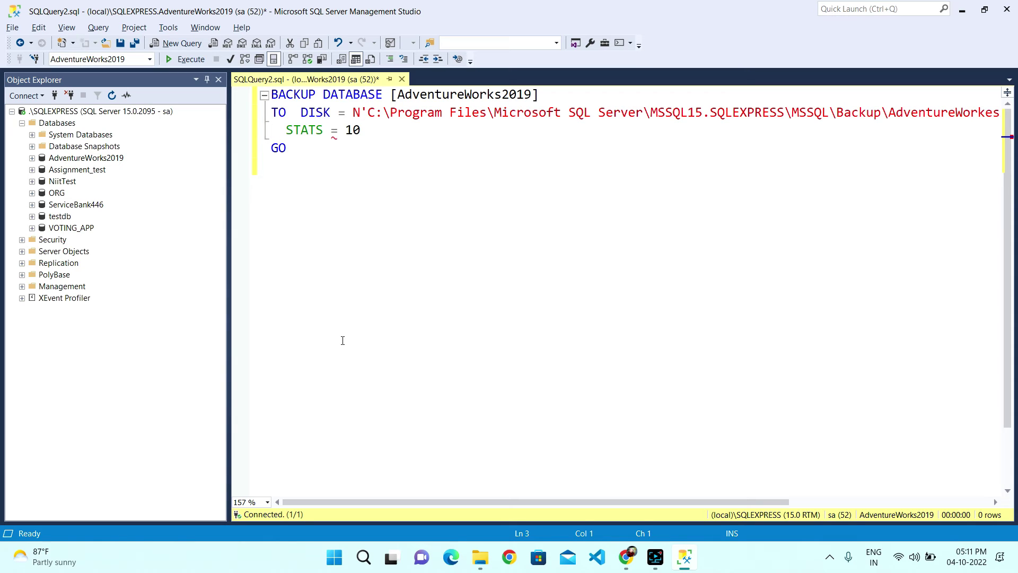
key(ctrl+z)
key(ctrl+z)
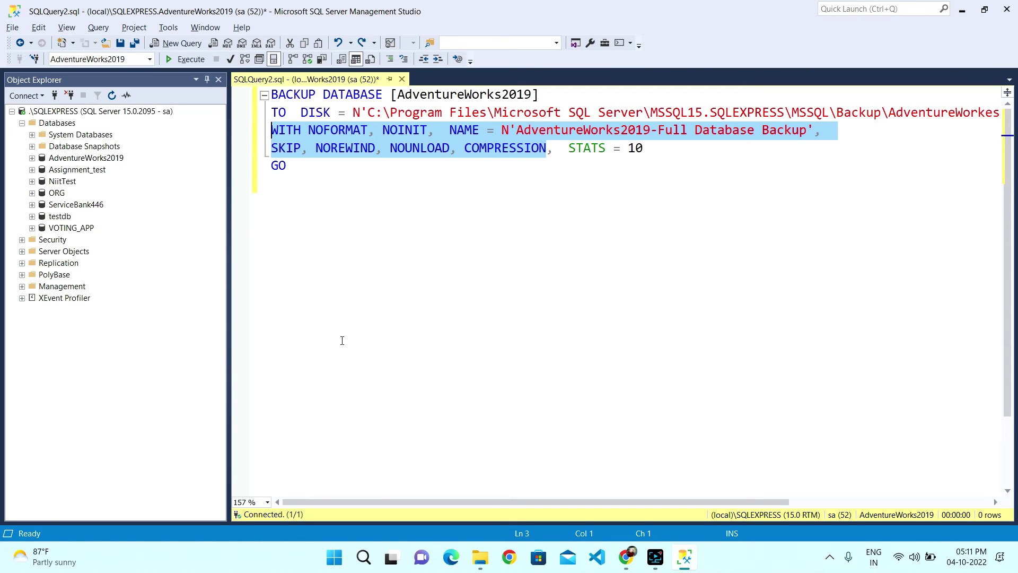
- Remove the options from NOFORMAT through COMPRESSION so the clause reads WITH STATS = 10
click(434, 258)
drag(552, 148, 309, 130)
key(Delete)
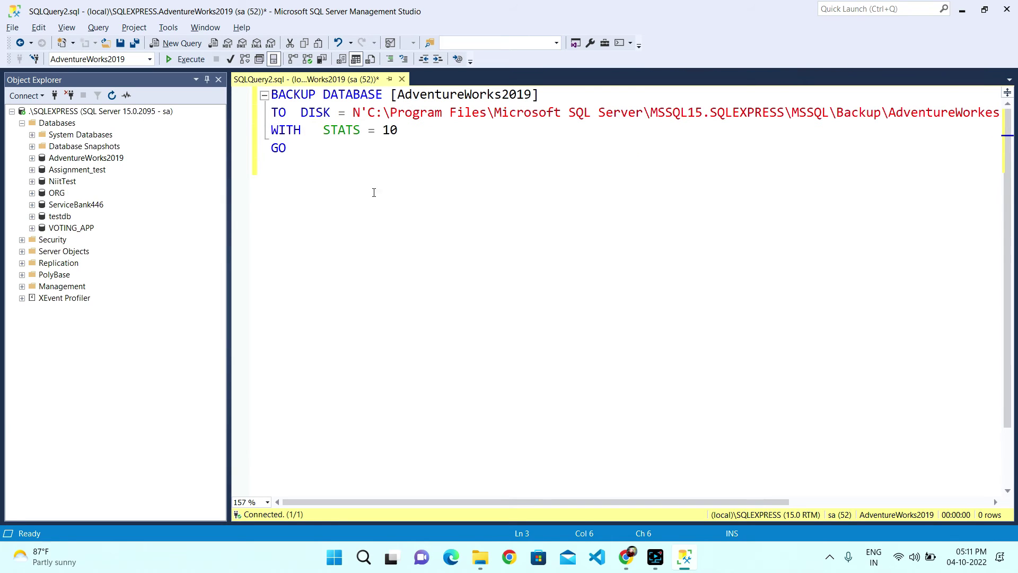
key(Right)
key(Delete)
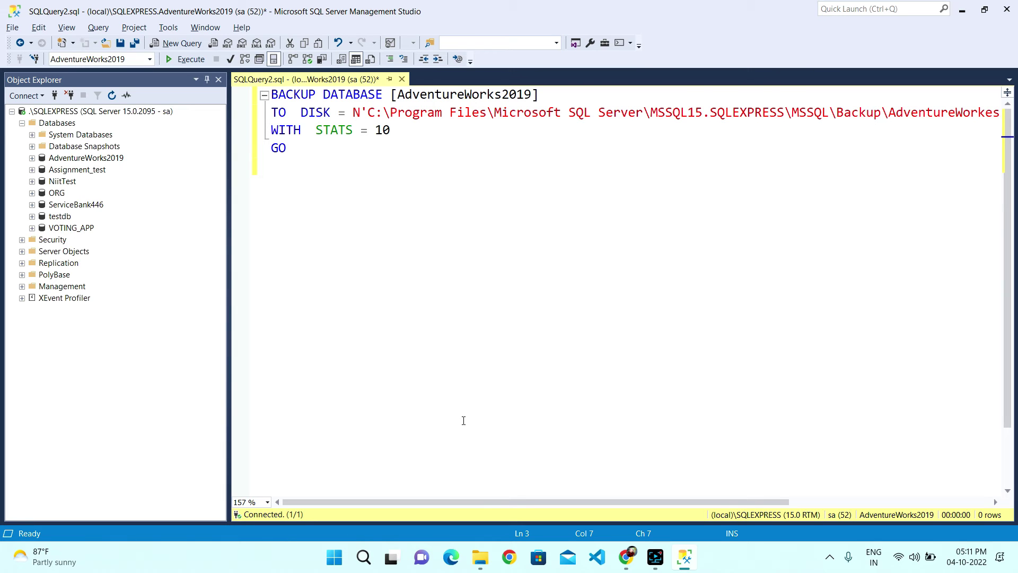
- Check the backup path and database name in the script, and delete the final GO
scroll(679, 501, right, 5)
scroll(673, 502, left, 5)
double_click(470, 95)
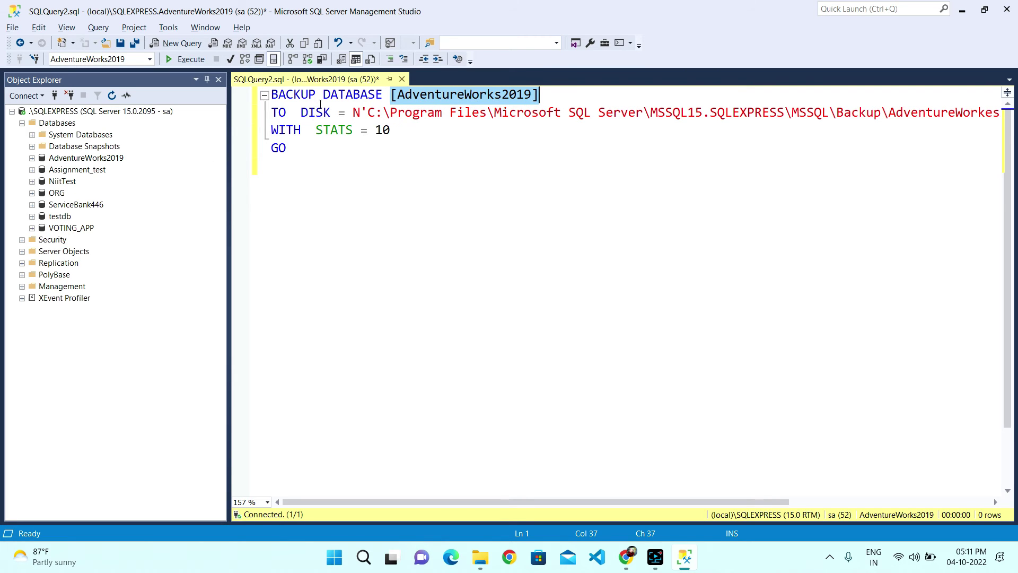
click(314, 148)
key(shift+Home)
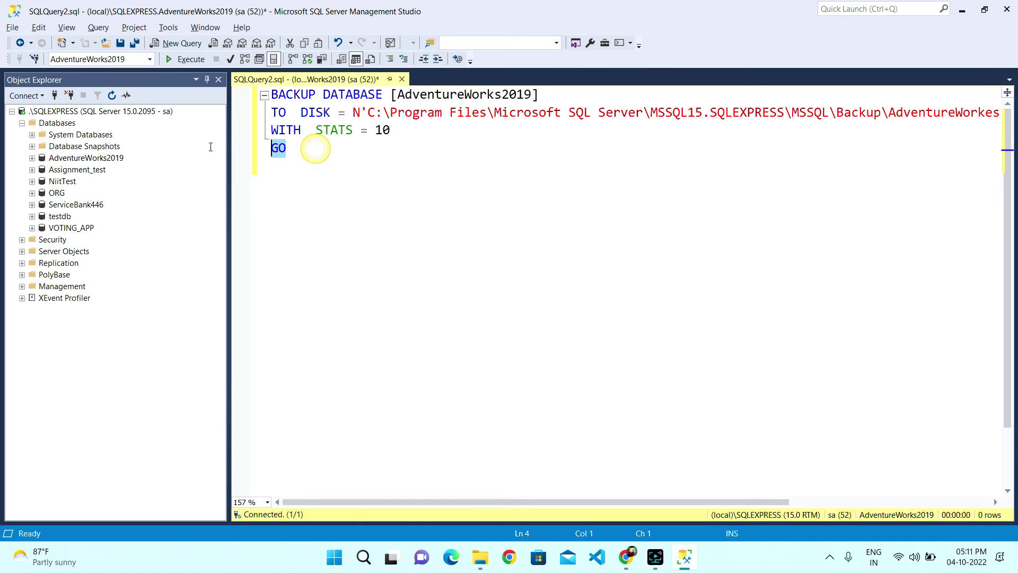
key(Delete)
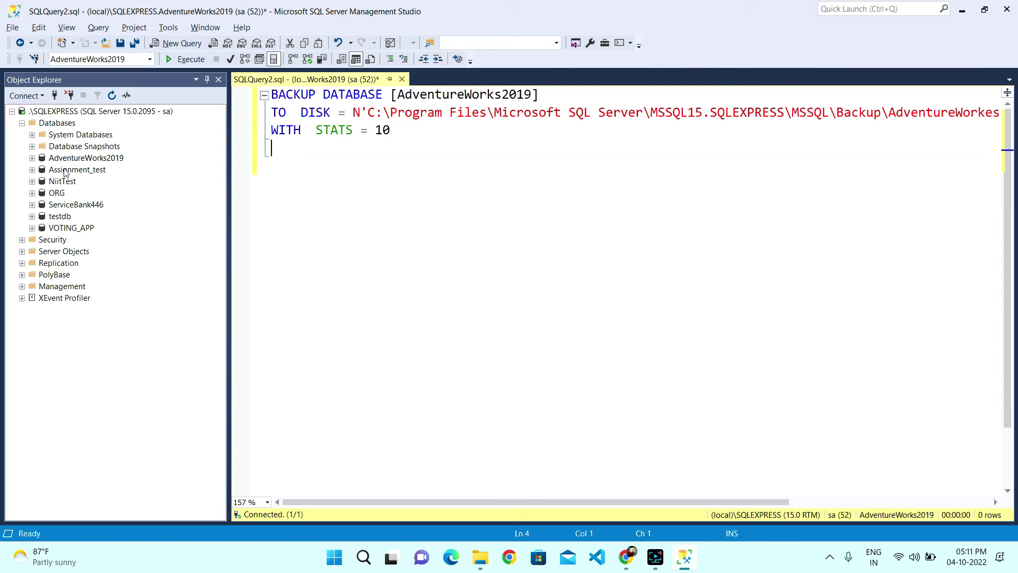
- Highlight the BACKUP and DATABASE keywords and the AdventureWorks2019 name to review the statement's syntax
click(414, 96)
double_click(301, 97)
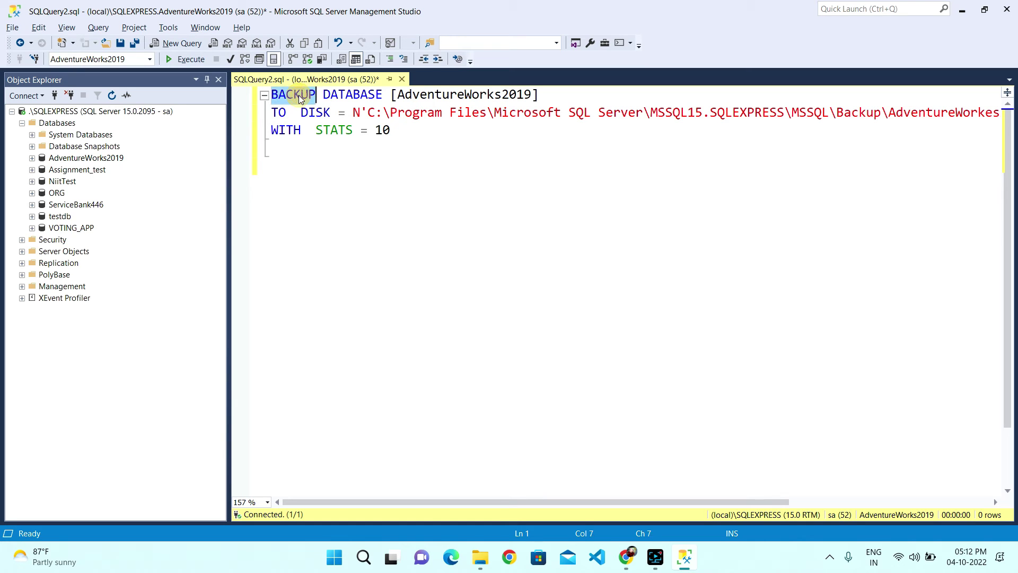
double_click(350, 95)
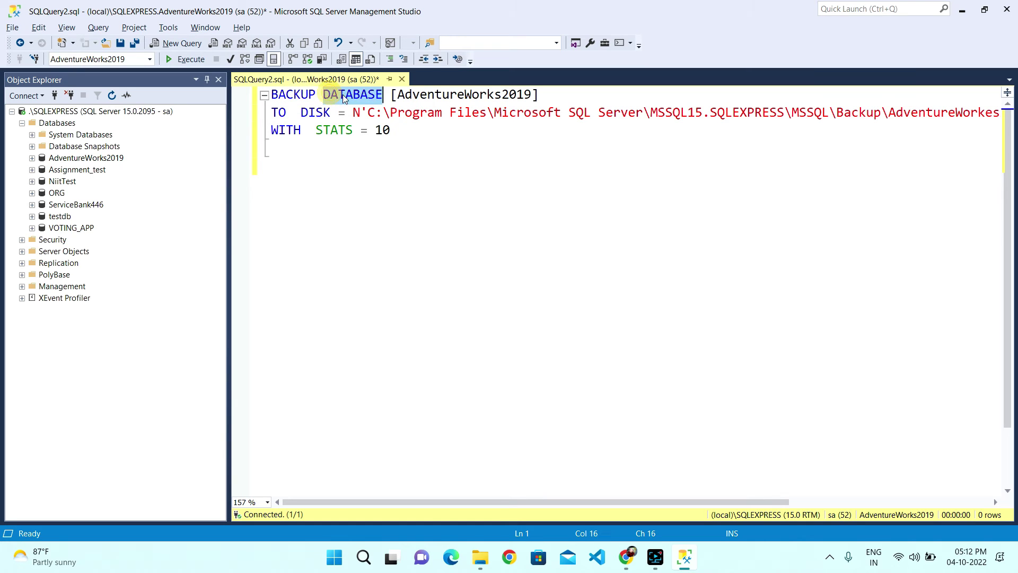
double_click(463, 96)
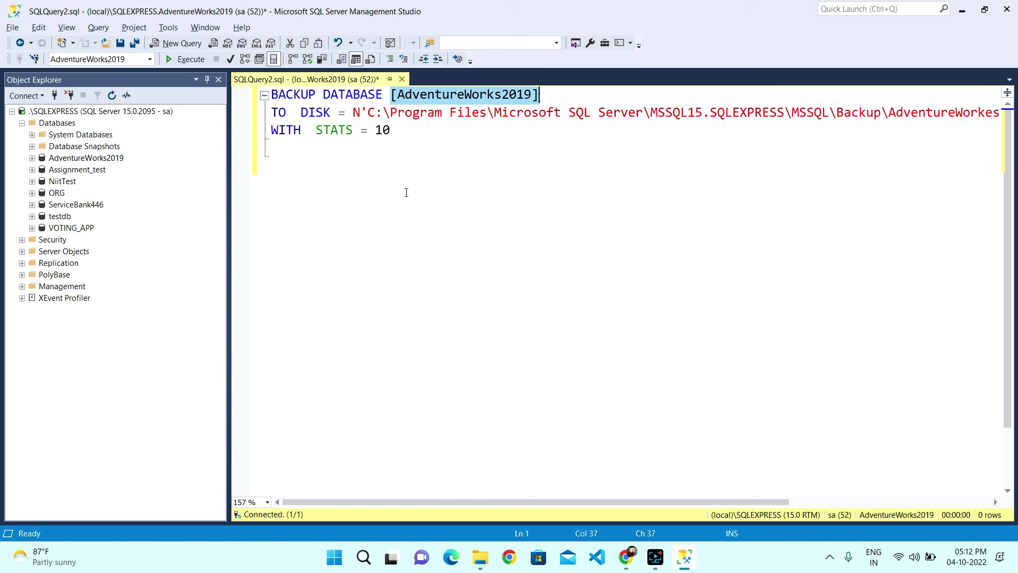
- Highlight the TO DISK clause, its folder path, the AdventureWorkes2019 file name and the .bak extension to review the backup target
drag(329, 115, 271, 112)
click(334, 189)
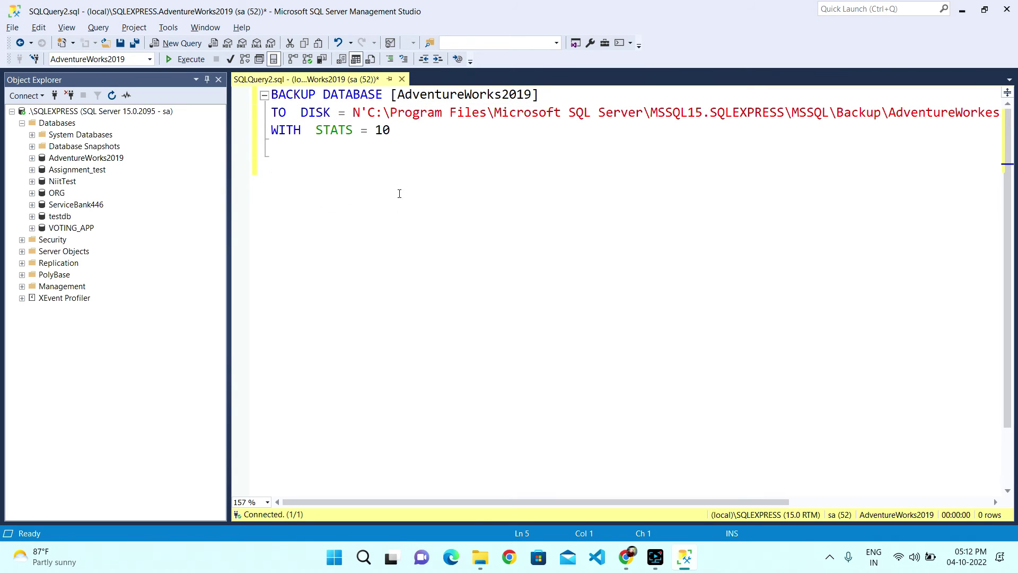
drag(368, 113, 532, 114)
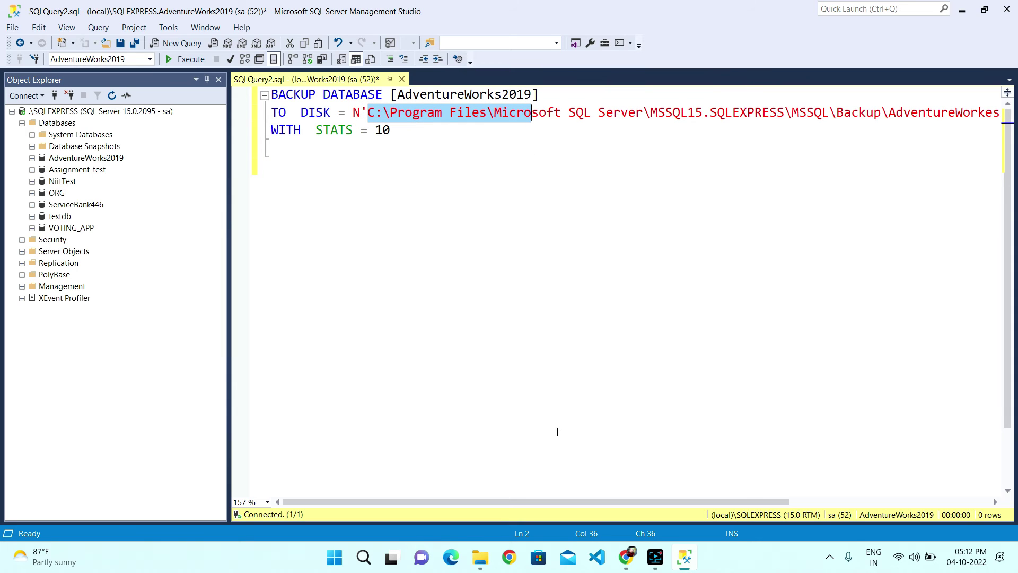
drag(569, 506, 719, 505)
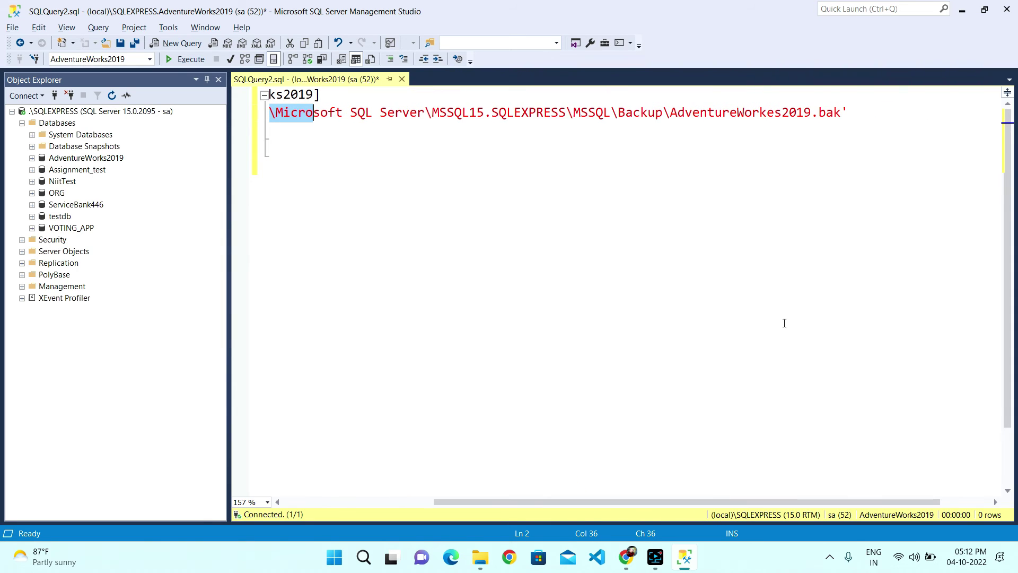
drag(670, 113, 843, 113)
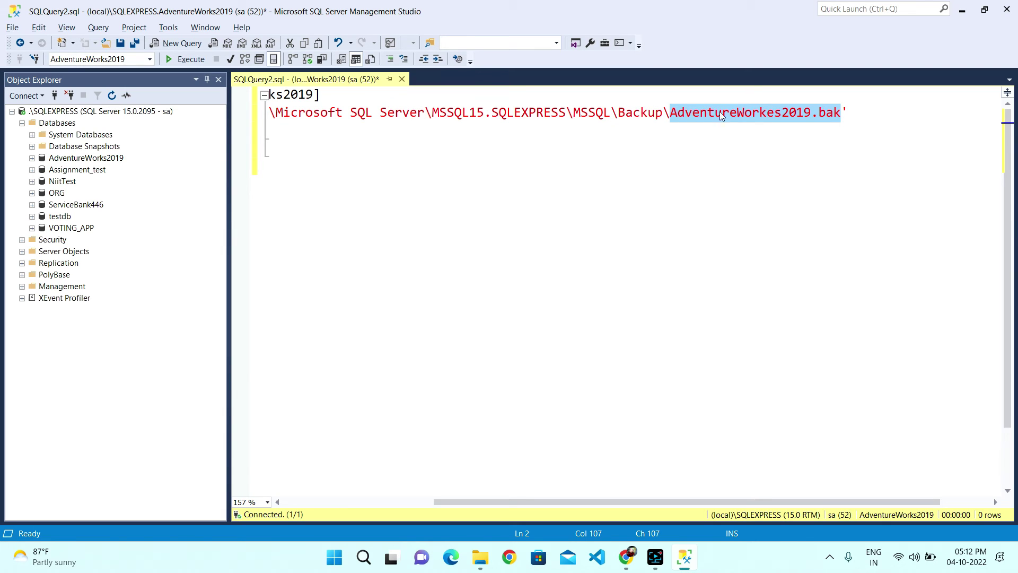
double_click(733, 113)
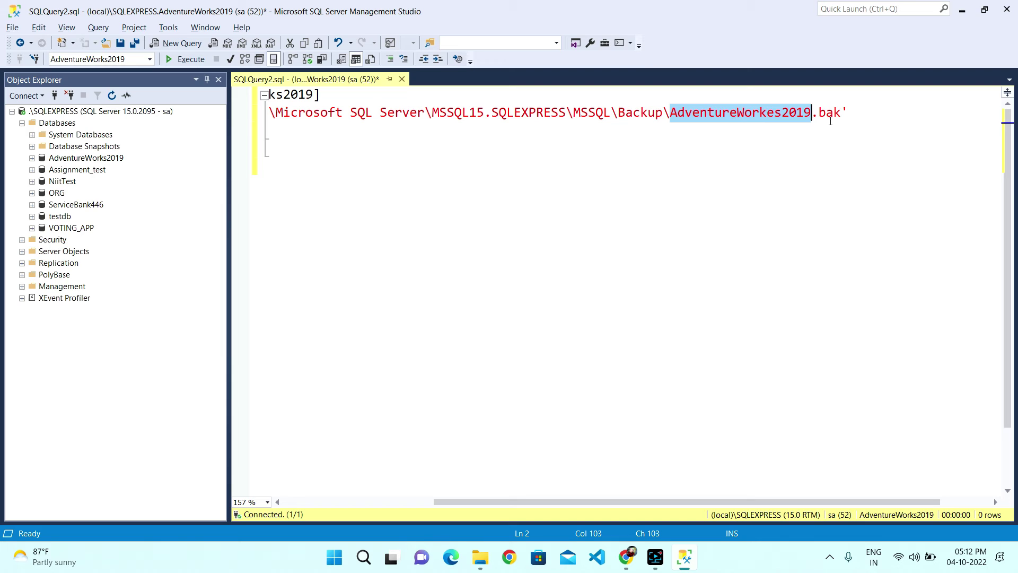
drag(842, 112, 812, 112)
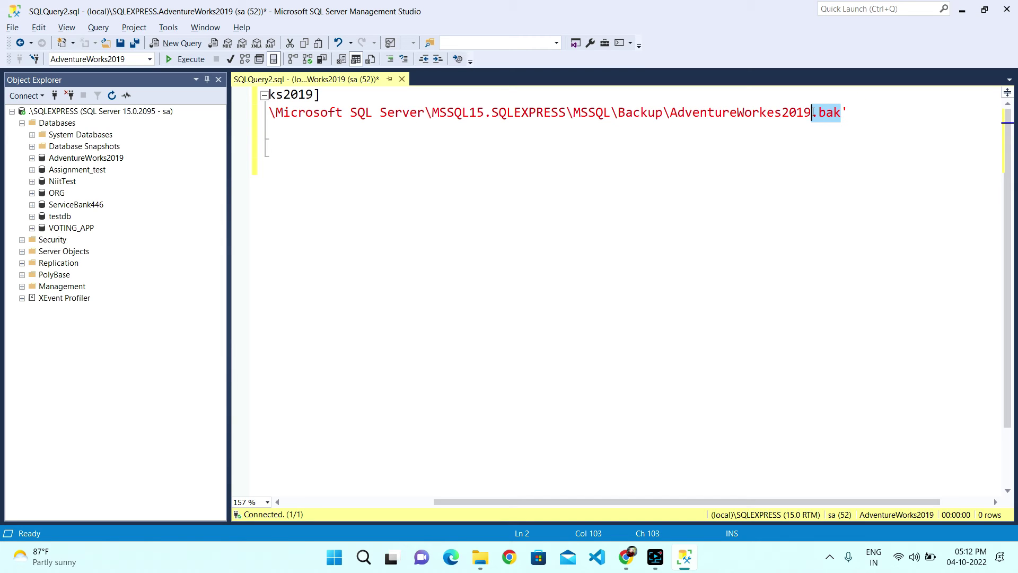
- Set the STATS value in the script's WITH clause to 1
drag(819, 502, 580, 504)
click(331, 129)
click(390, 130)
key(BackSpace)
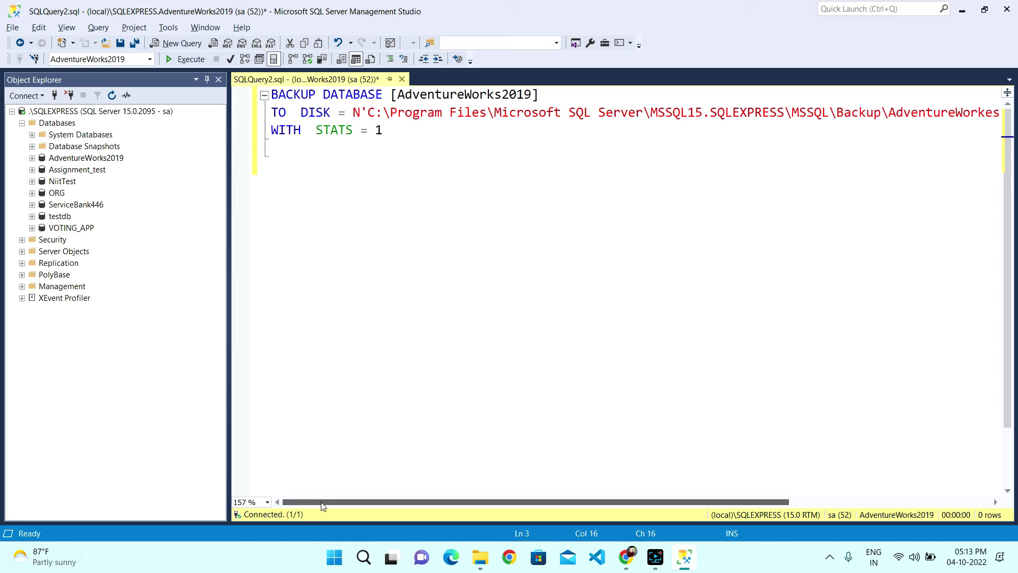
- Check the instance's Backup folder in File Explorer, and try executing the backup script with its results sent to a file
click(371, 60)
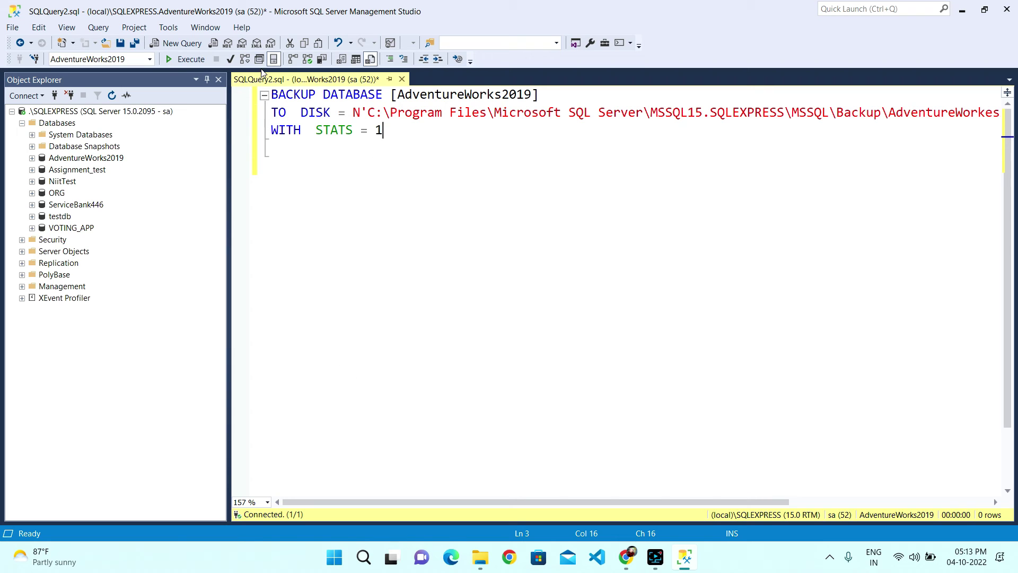
click(371, 60)
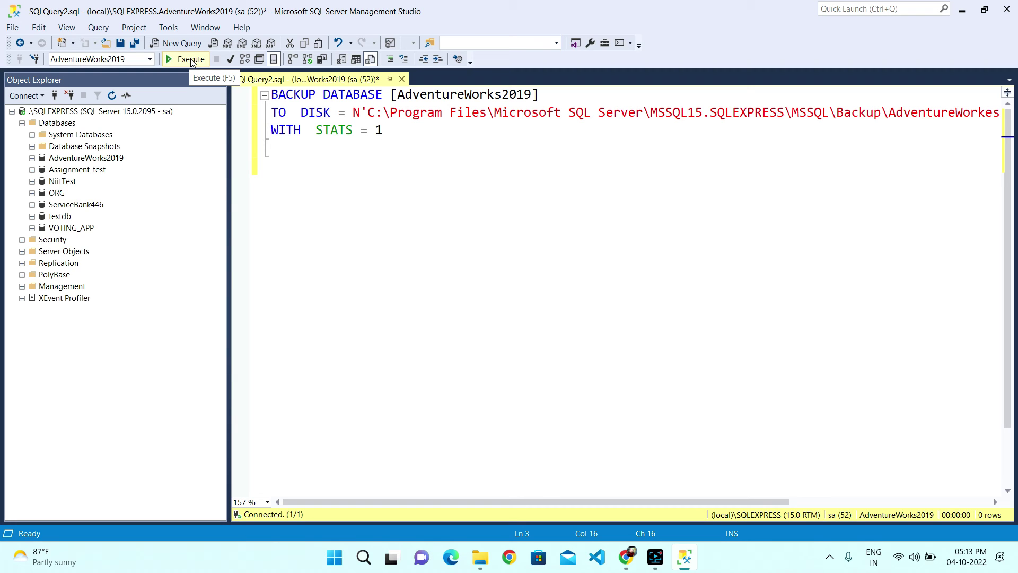
click(481, 557)
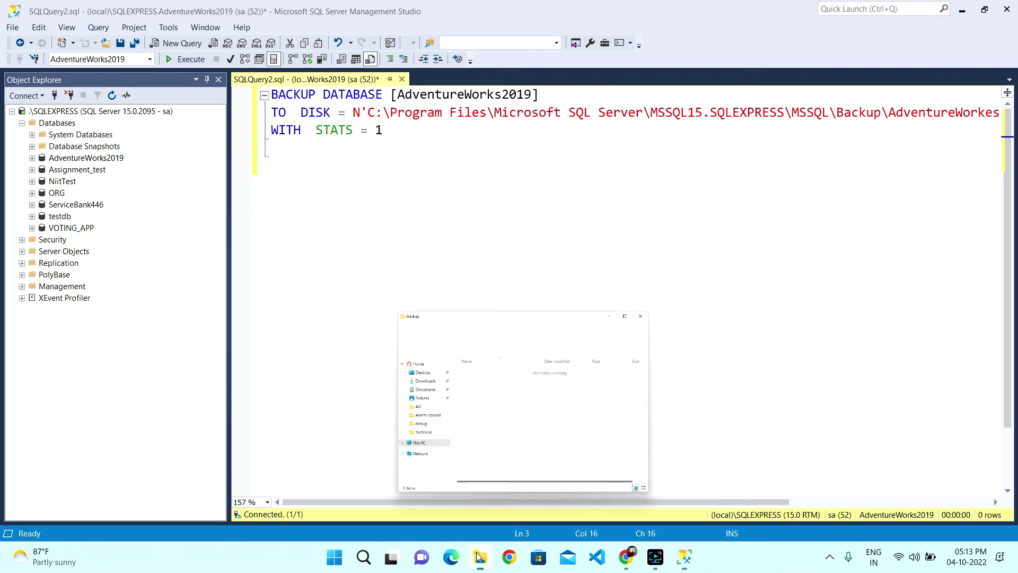
drag(719, 106, 605, 192)
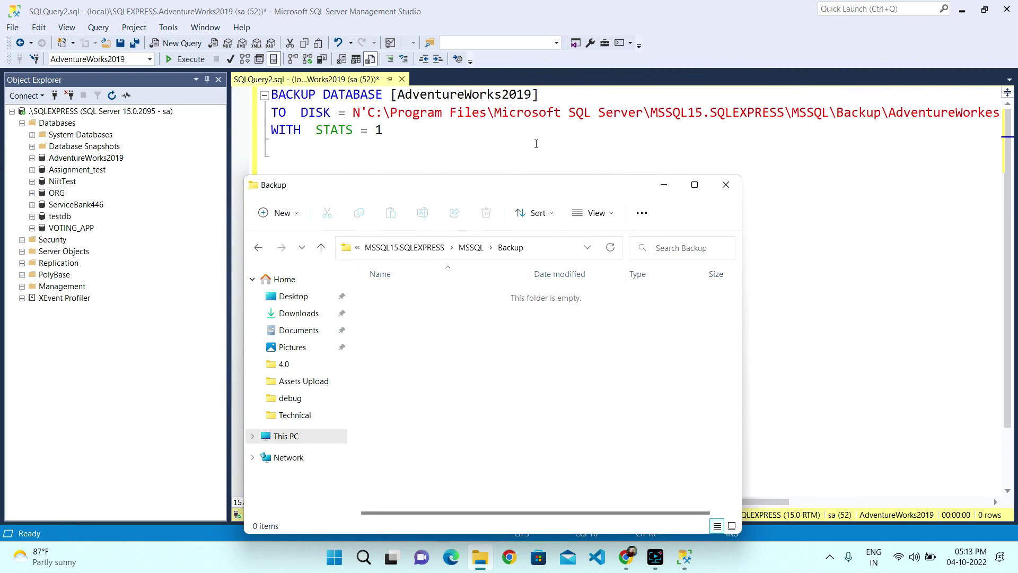
click(182, 65)
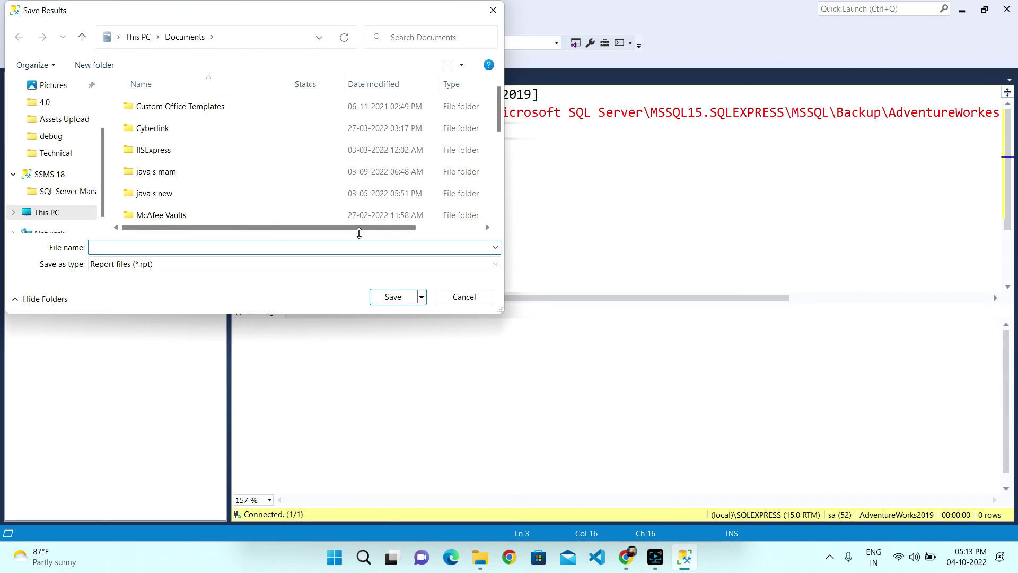
click(465, 297)
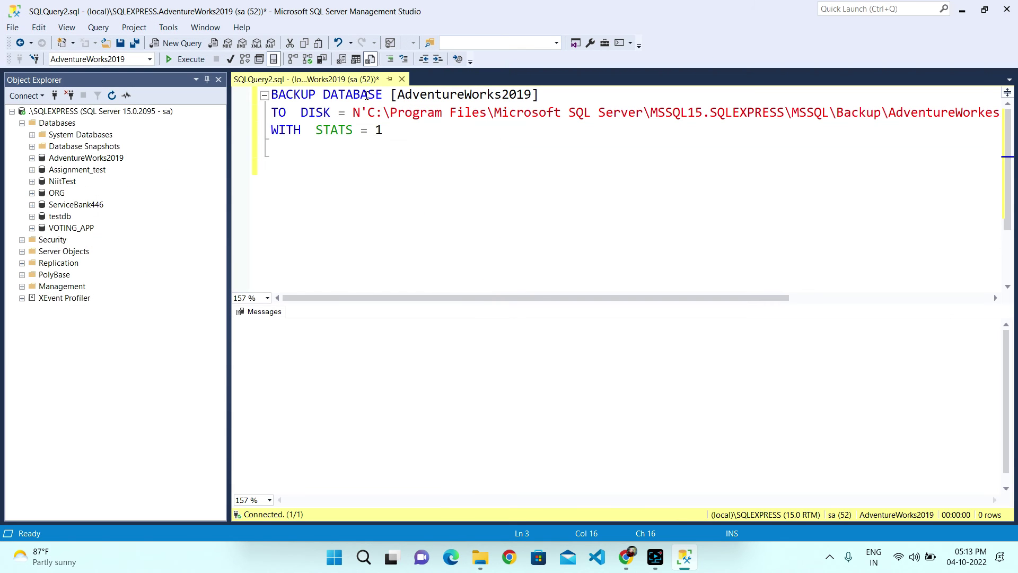
- Switch the query output to text and execute the BACKUP DATABASE script
click(343, 60)
click(200, 64)
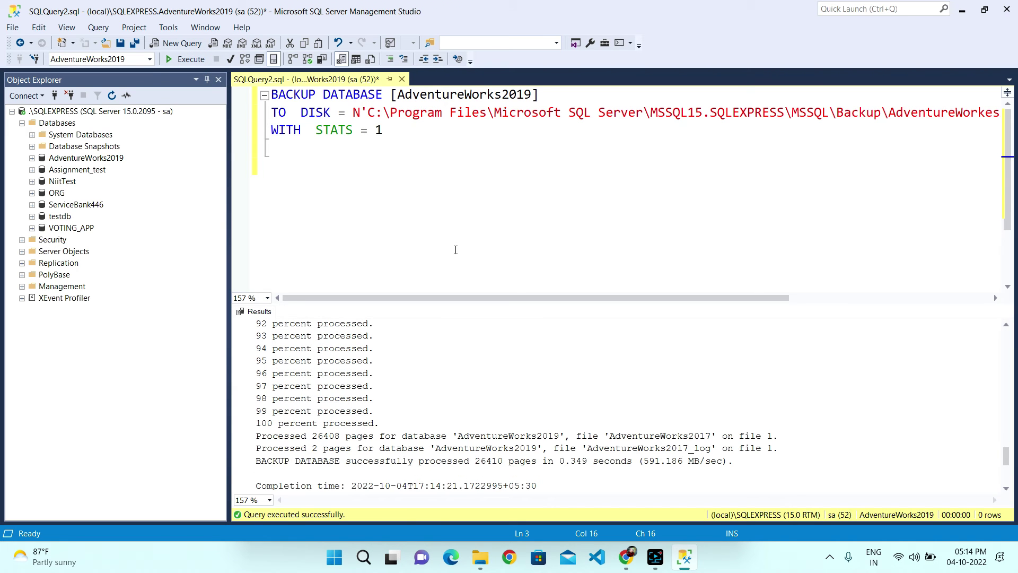
- Review the backup's progress messages from the first percent line down to the completion summary
scroll(354, 456, up, 12)
scroll(353, 456, up, 18)
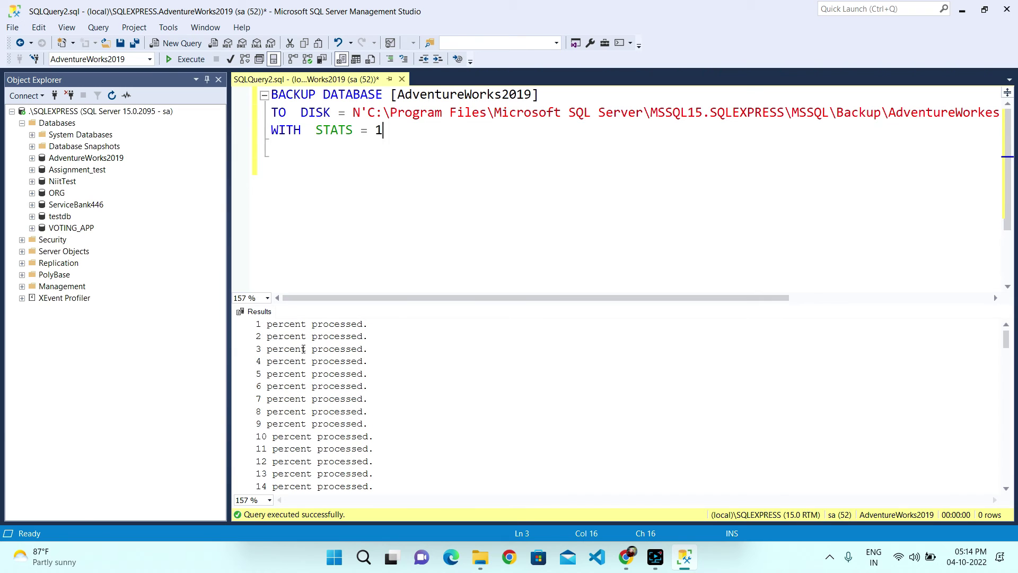
drag(256, 324, 360, 411)
click(361, 411)
scroll(359, 410, down, 18)
scroll(359, 410, down, 11)
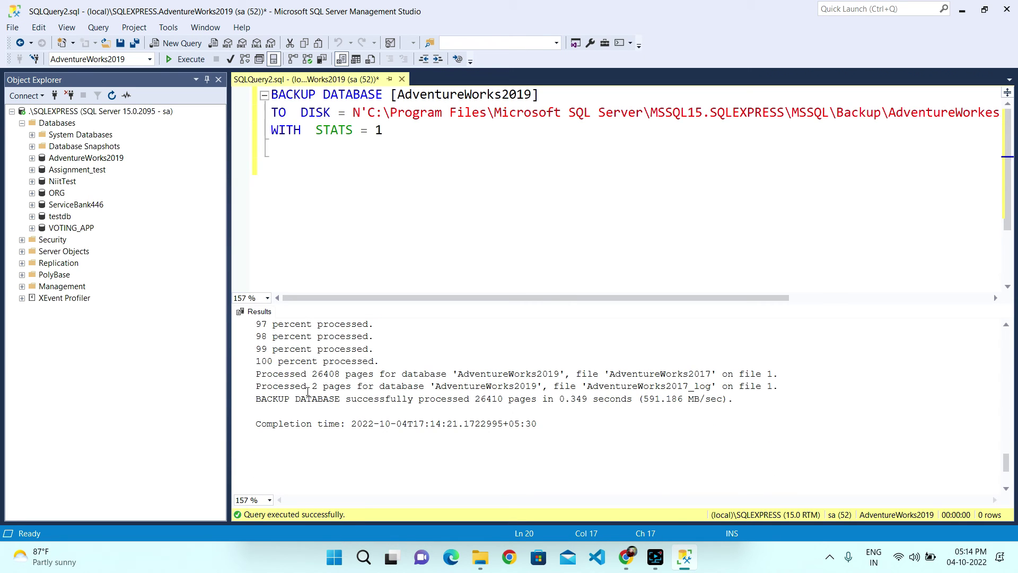
- Check the Backup folder in File Explorer for AdventureWorkes2019.bak, and return to SQL Server Management Studio
click(480, 557)
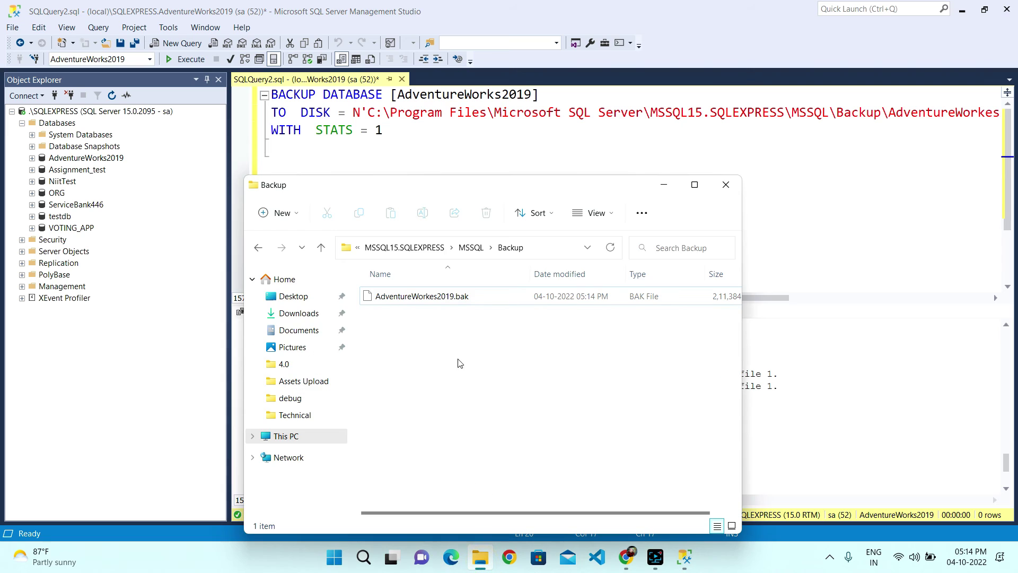
click(445, 297)
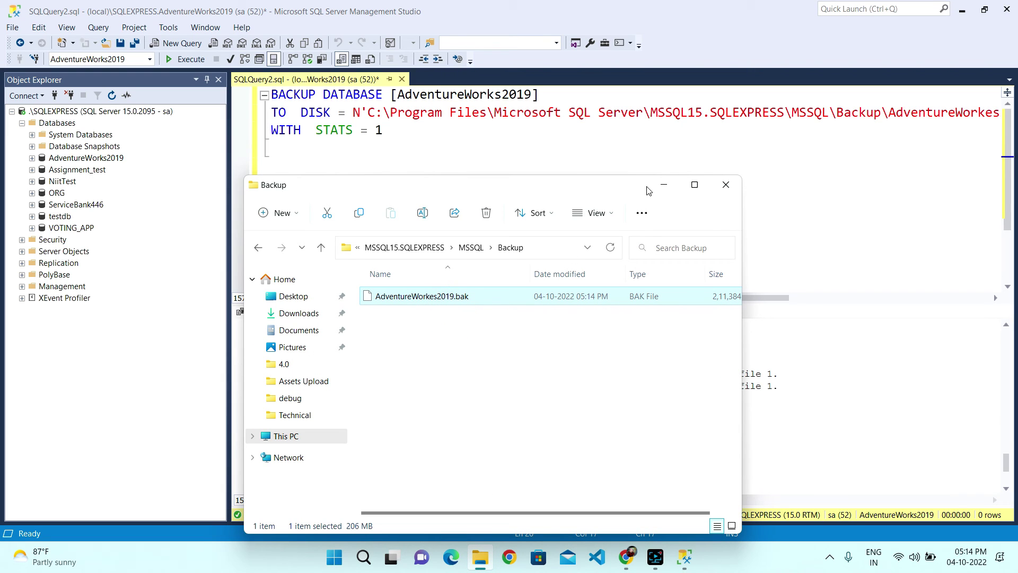
click(661, 186)
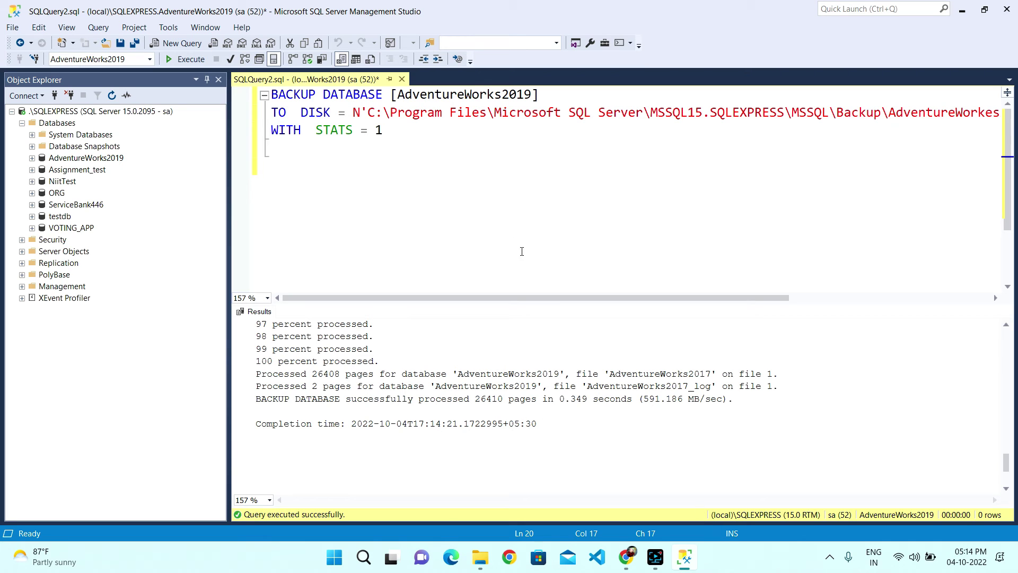
- Clear the backup script text and close SQLQuery2.sql without saving it
drag(418, 146, 271, 94)
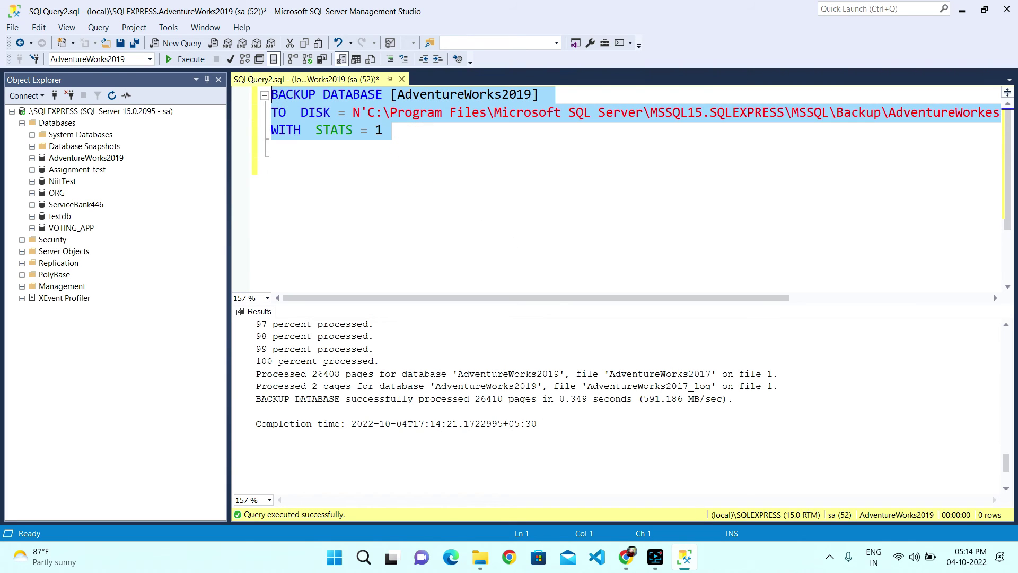
key(Delete)
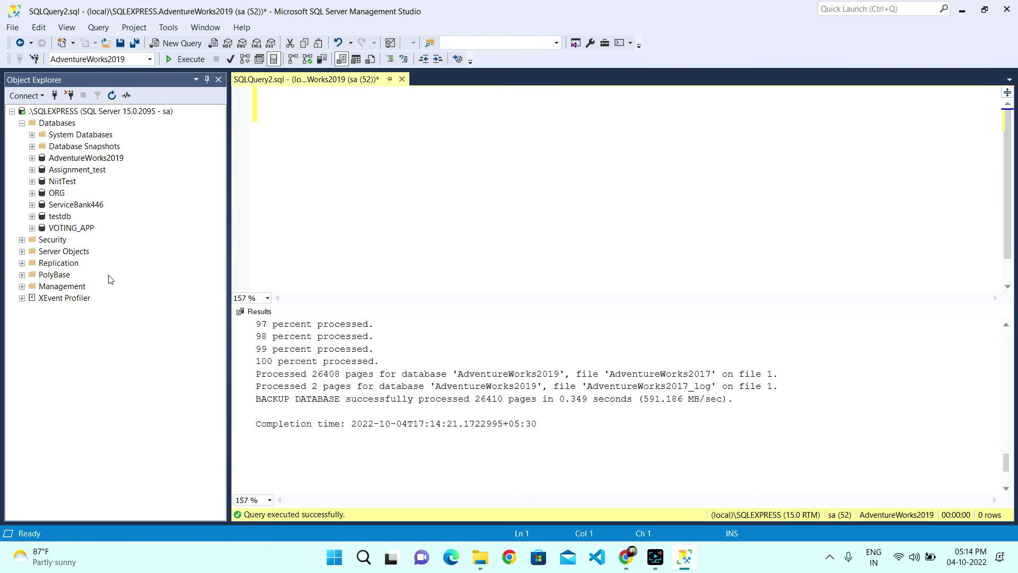
click(402, 80)
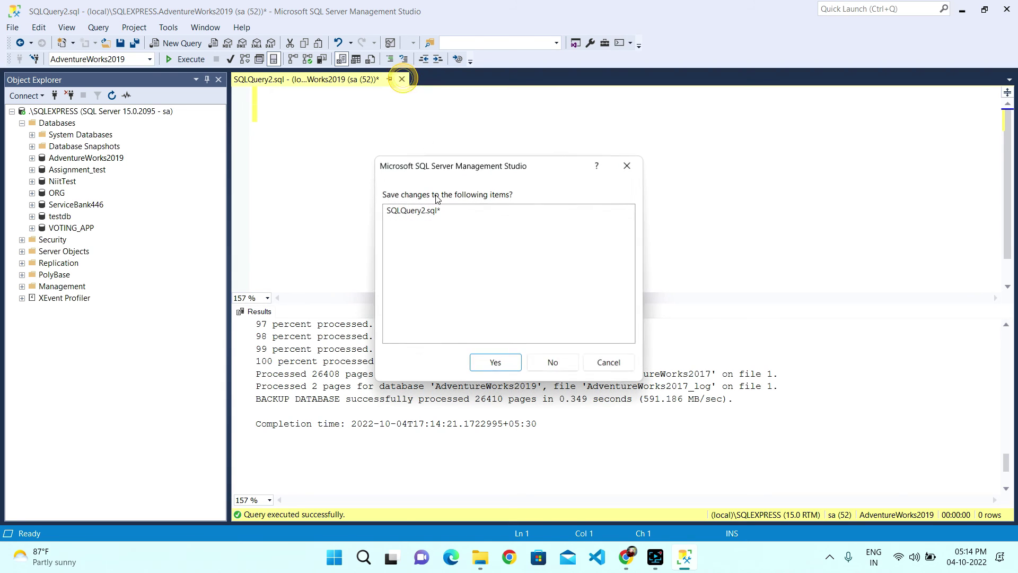
click(565, 366)
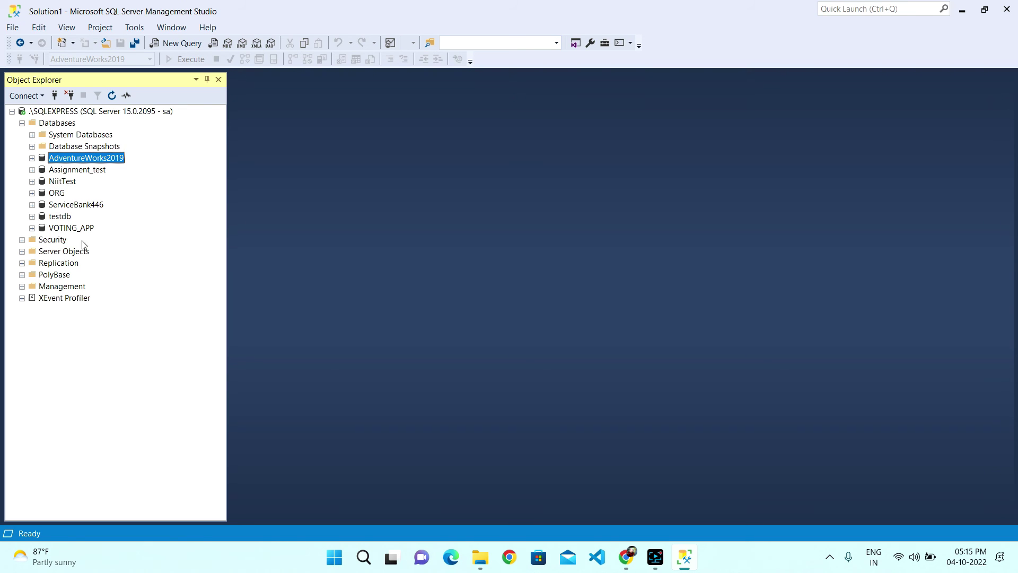
- Delete the AdventureWorks2019 database from the SQLEXPRESS instance
right_click(69, 160)
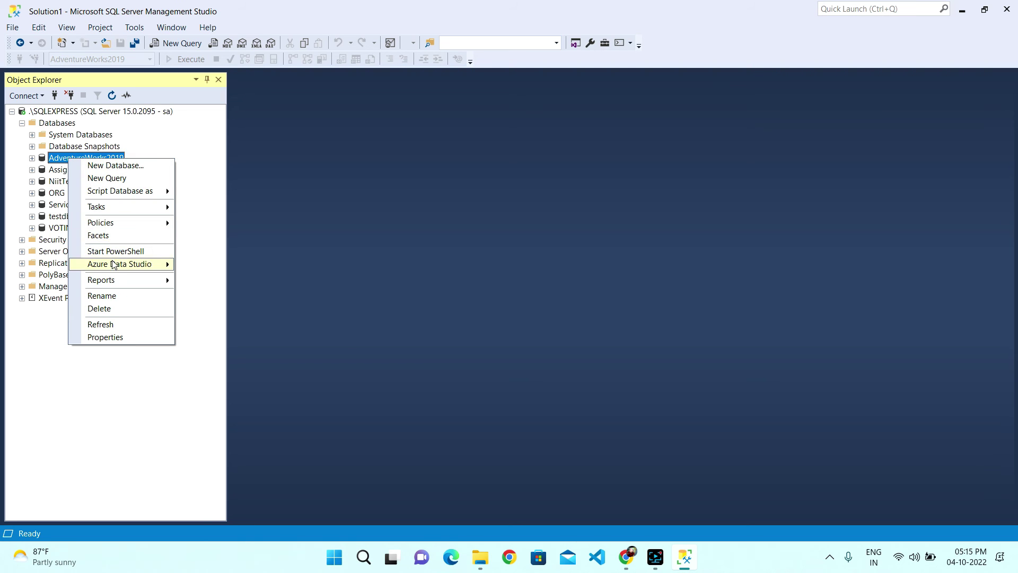
click(119, 314)
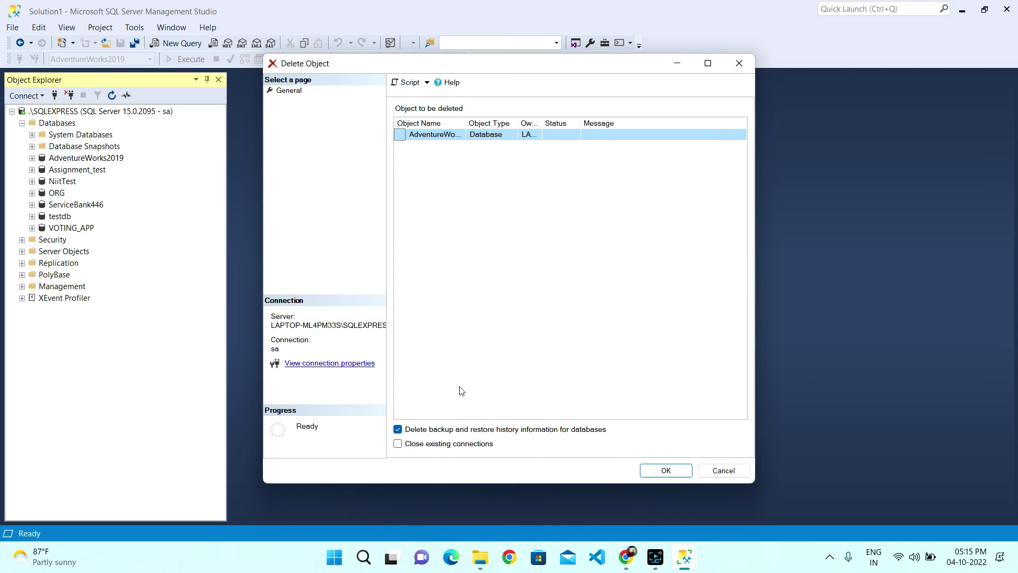
click(666, 470)
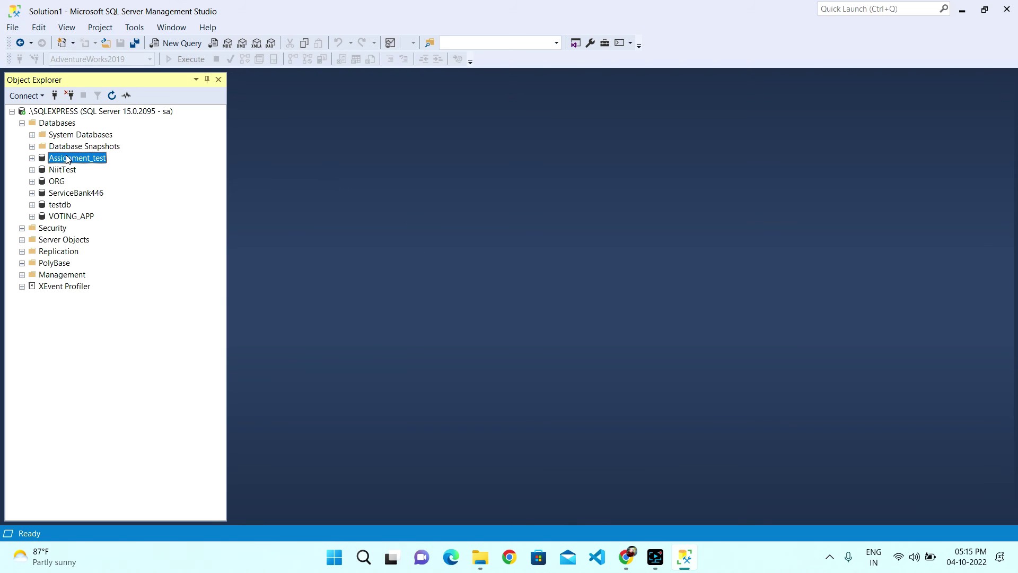
- Start a database restore from the Databases node with Device as the source
click(56, 124)
right_click(55, 124)
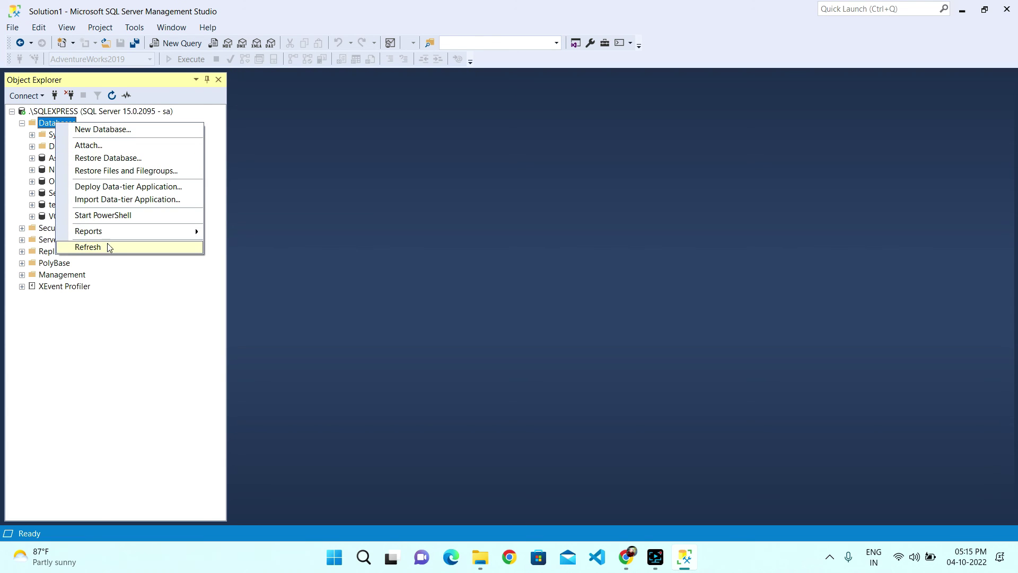
click(109, 158)
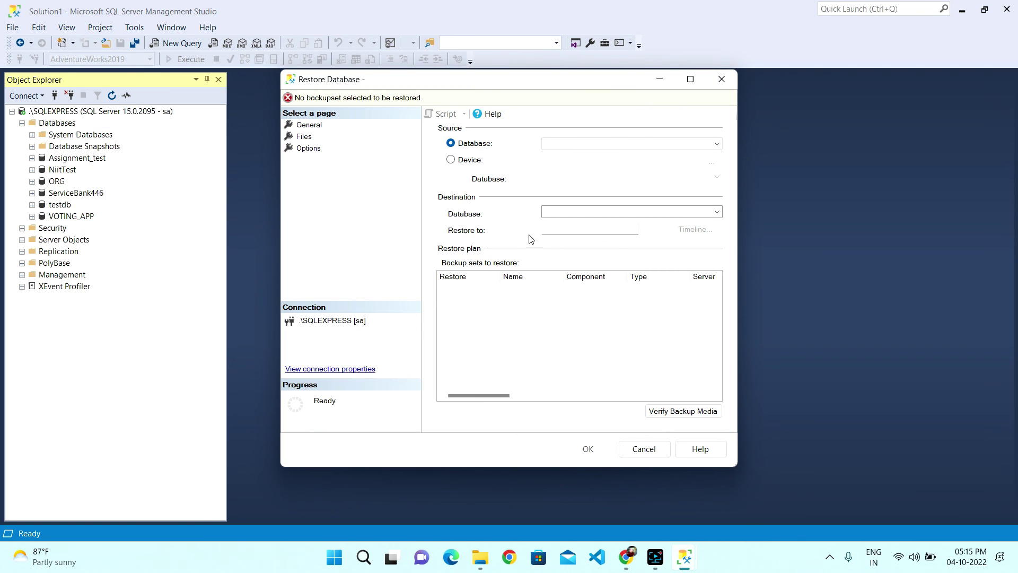
click(463, 164)
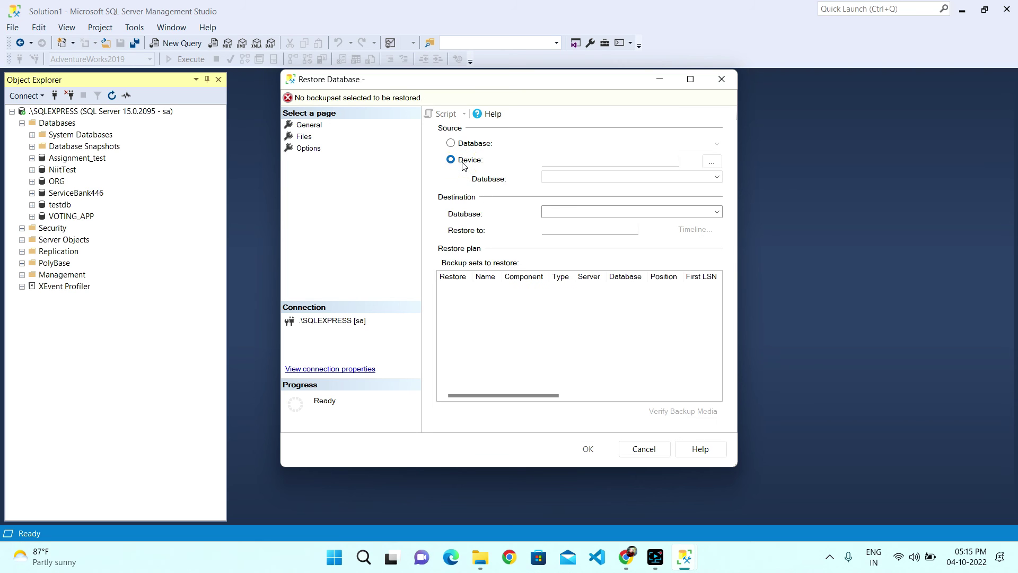
- Add AdventureWorkes2019.bak from the SQLEXPRESS instance's Backup folder as the backup device for the restore
click(720, 162)
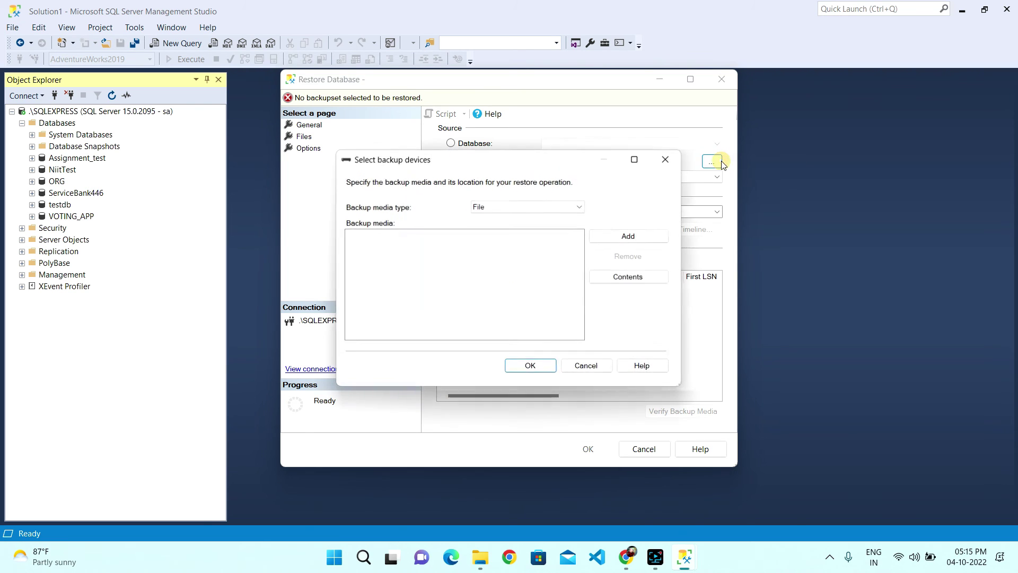
click(646, 241)
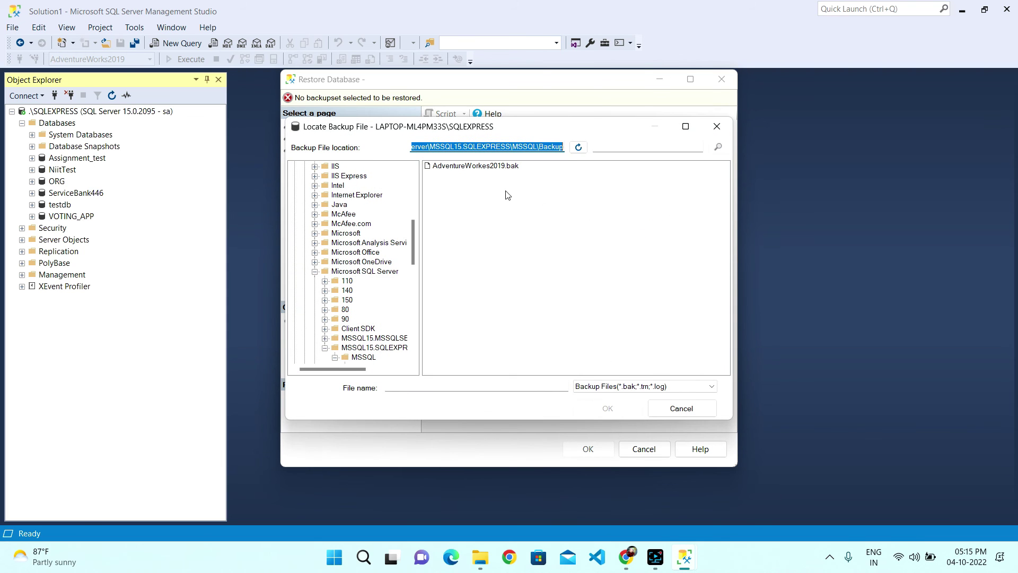
scroll(381, 350, down, 3)
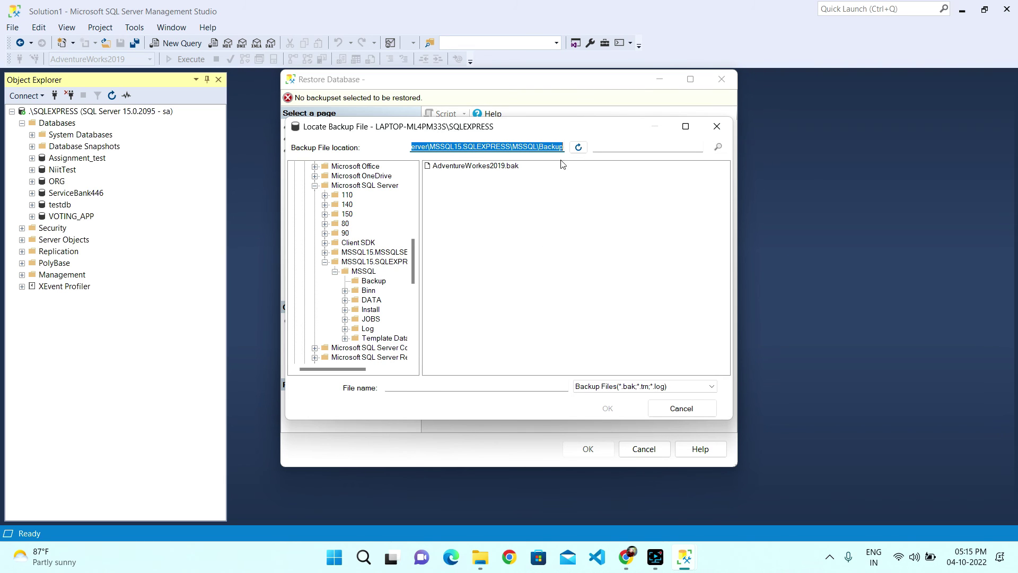
drag(512, 129, 497, 258)
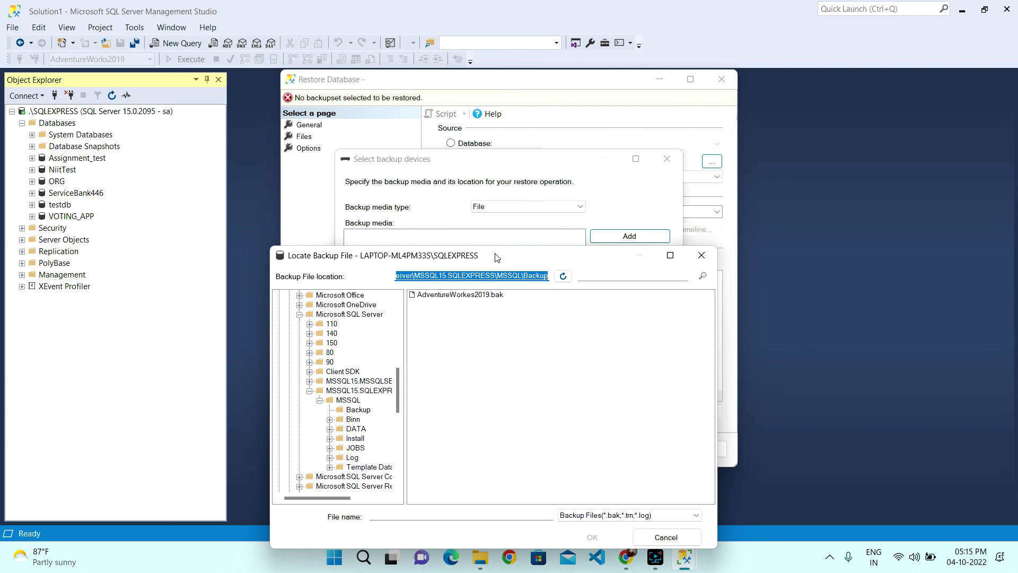
drag(613, 261, 609, 219)
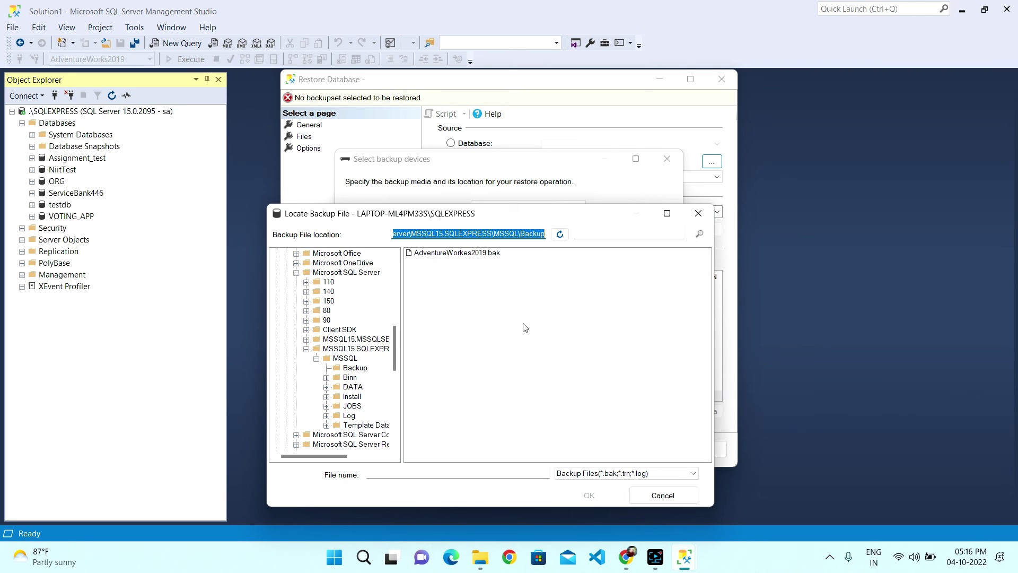
click(459, 254)
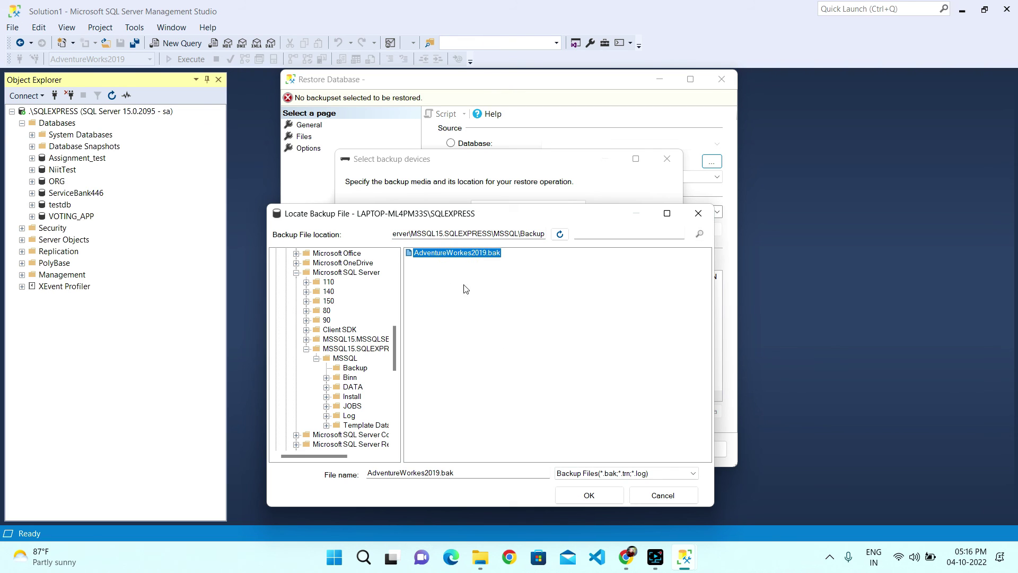
click(578, 496)
click(549, 365)
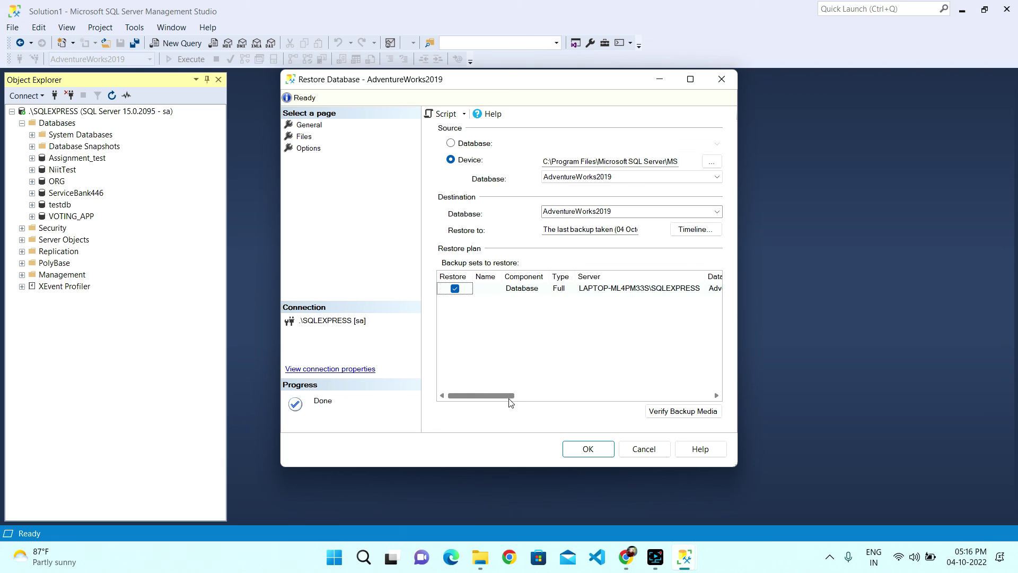
- Review the restore's backup sets, the data and log file locations, and the restore options, leaving the settings as they are
scroll(507, 403, right, 10)
scroll(506, 399, left, 10)
click(304, 136)
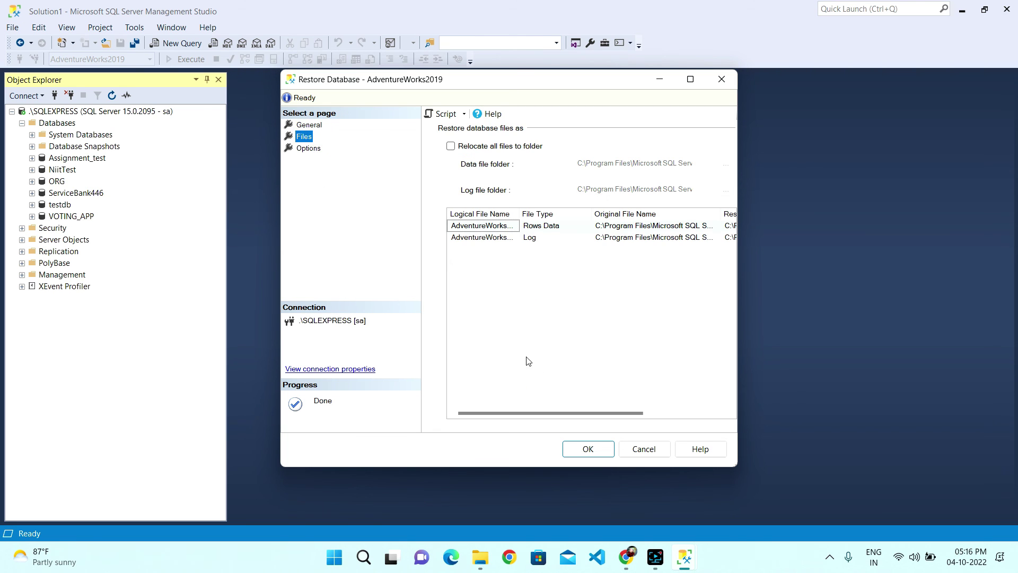
scroll(559, 410, right, 5)
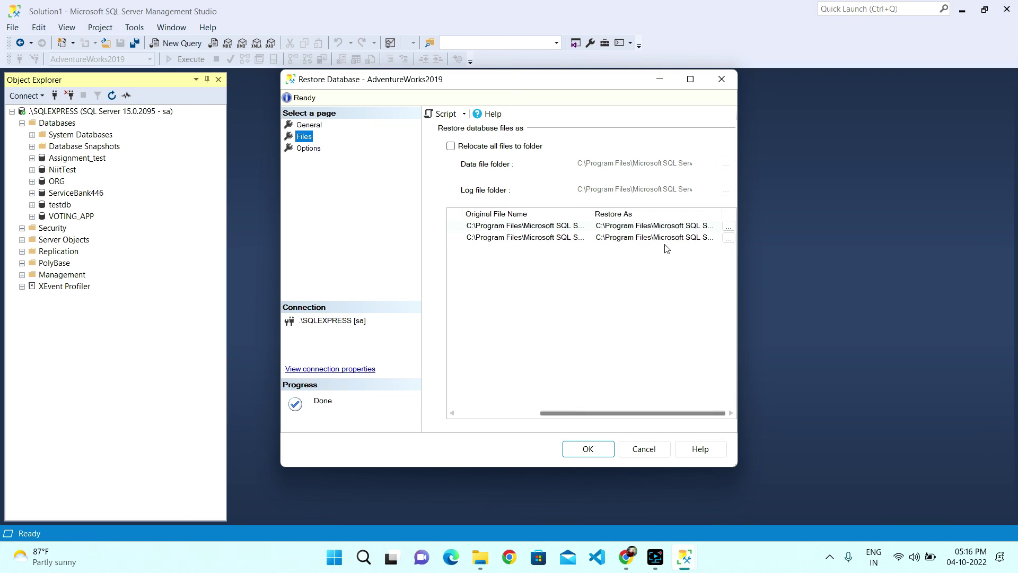
click(735, 463)
drag(735, 466, 964, 476)
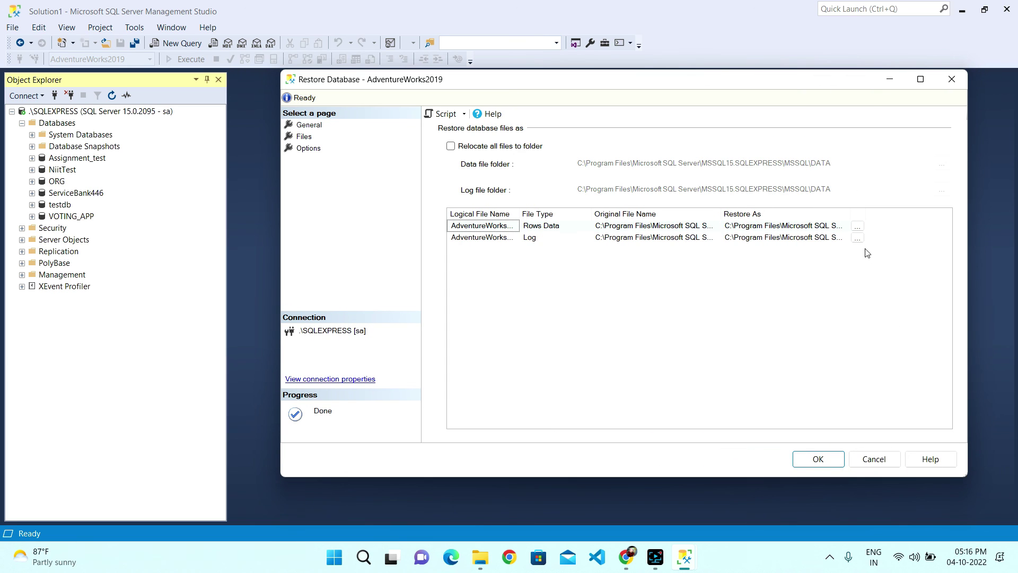
click(859, 228)
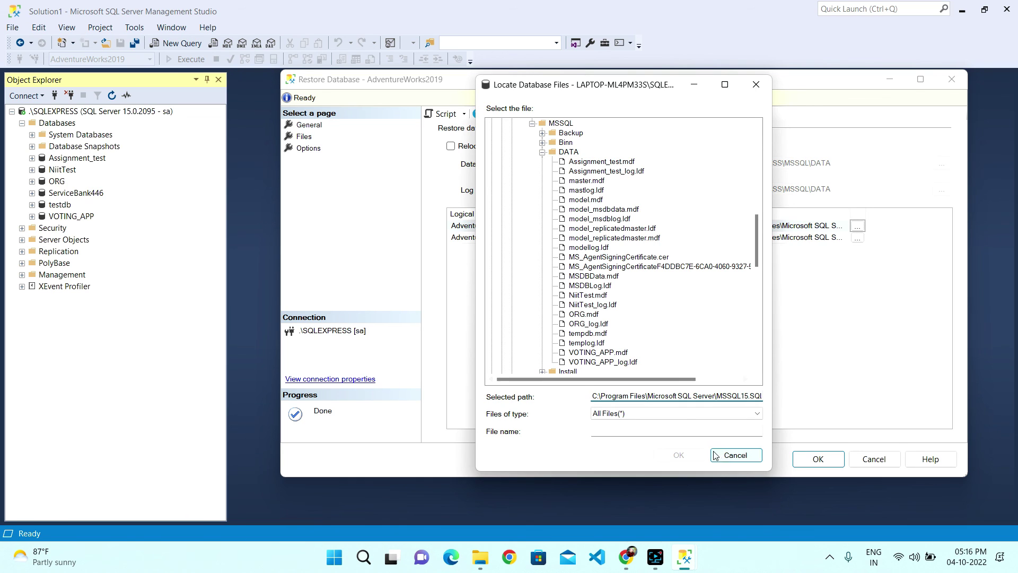
click(733, 456)
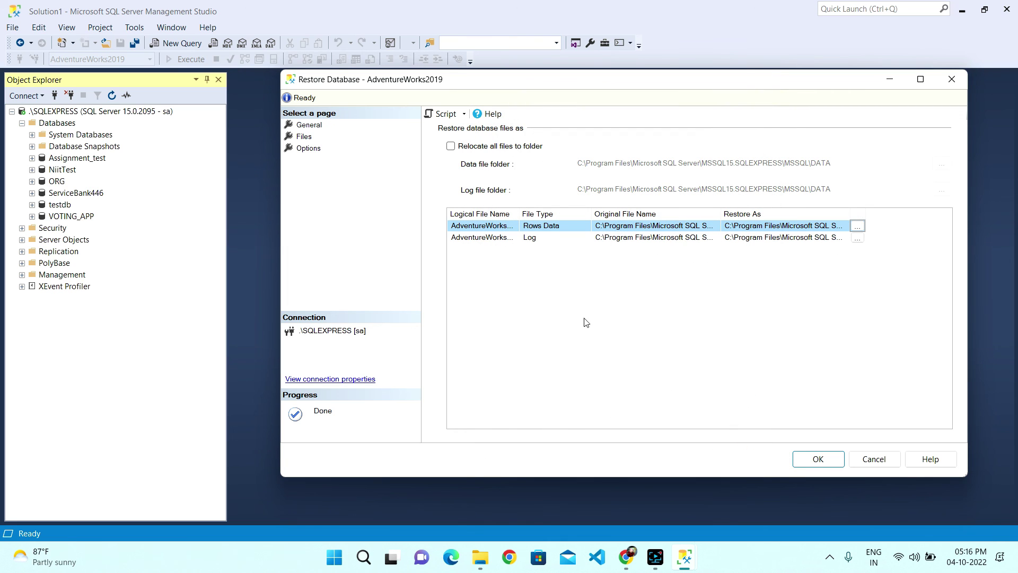
click(304, 149)
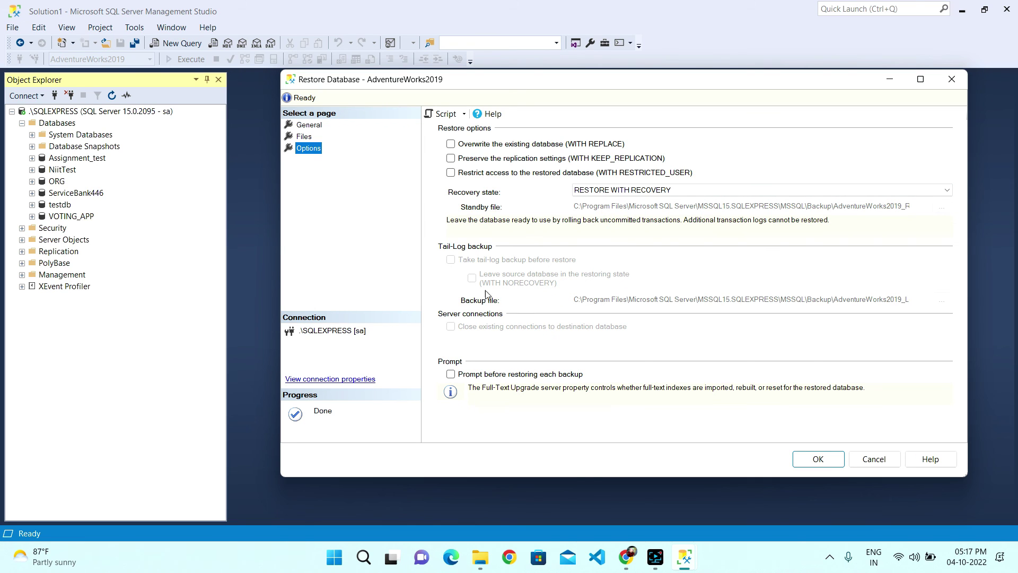
click(306, 127)
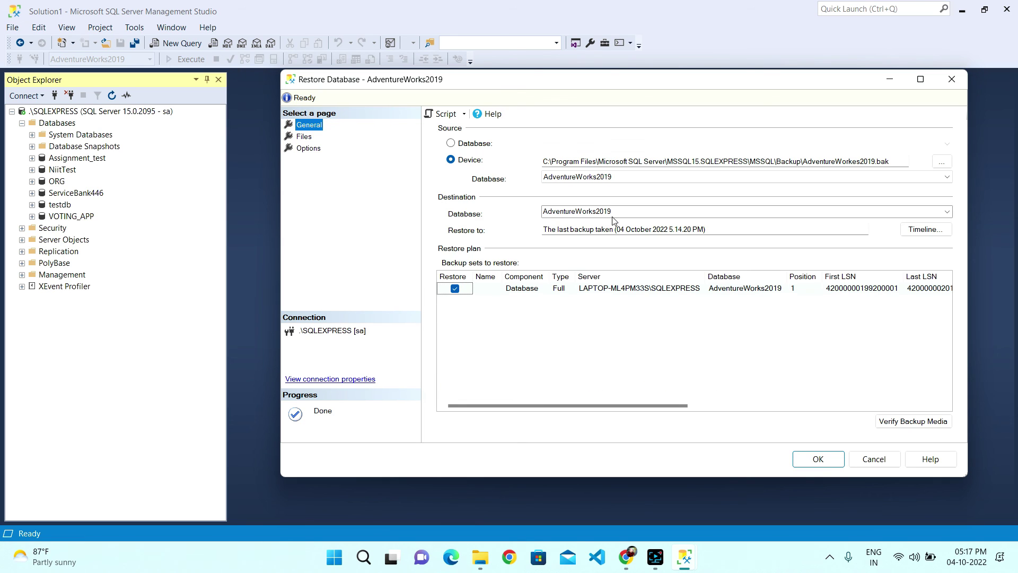
- Verify the backup media and restore the AdventureWorks2019 database from it
drag(596, 88, 587, 49)
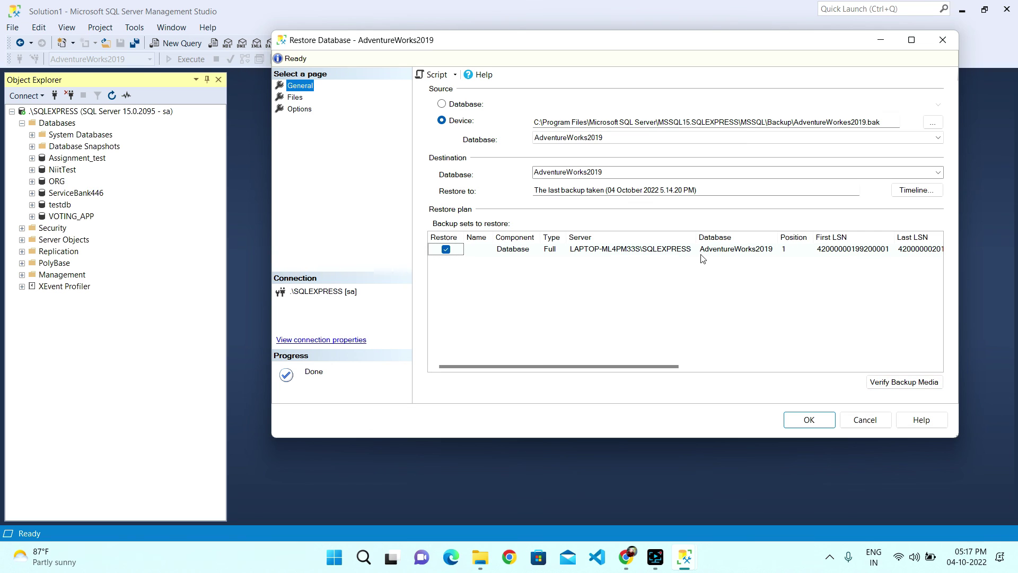
click(904, 386)
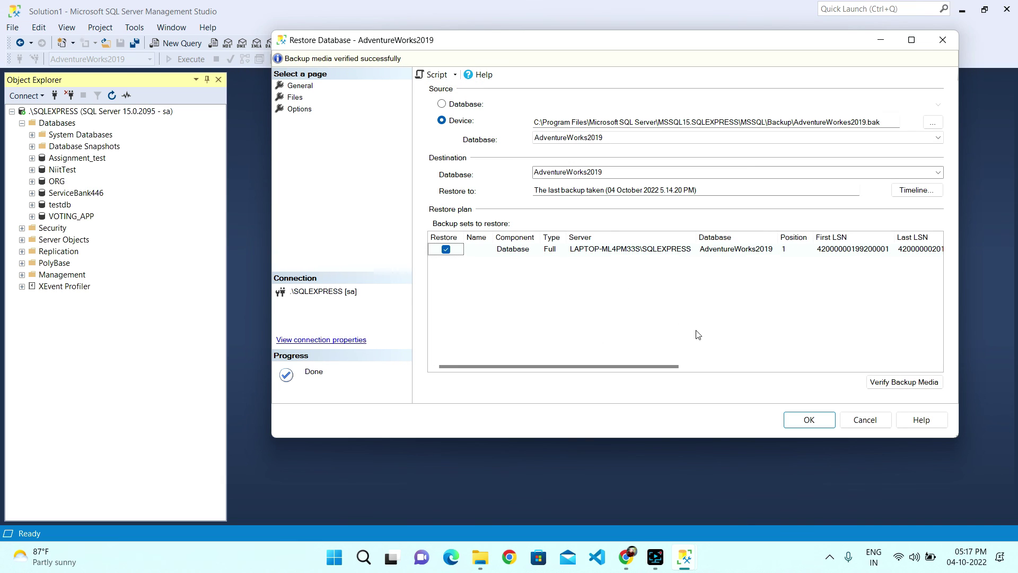
click(814, 423)
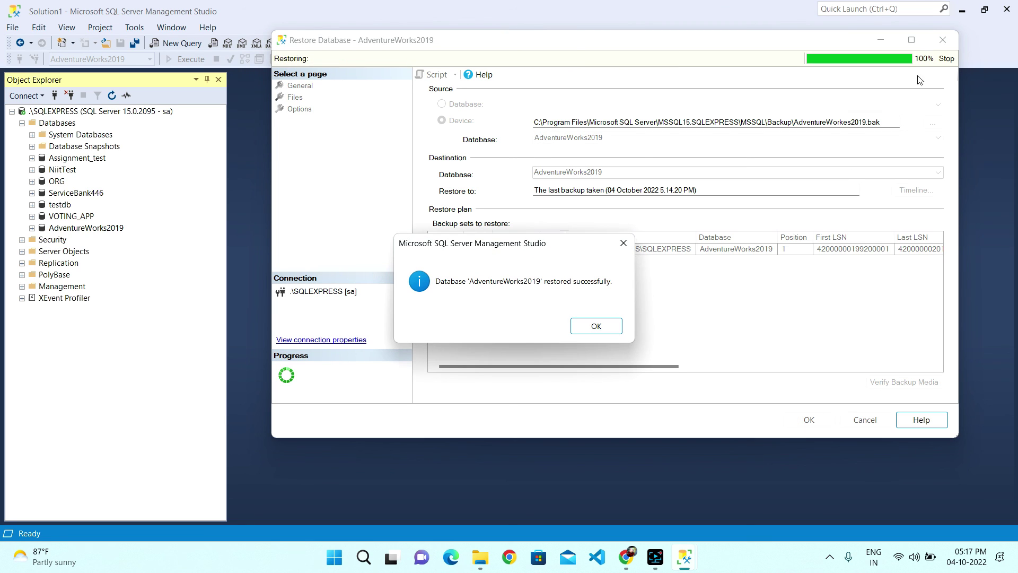
click(600, 326)
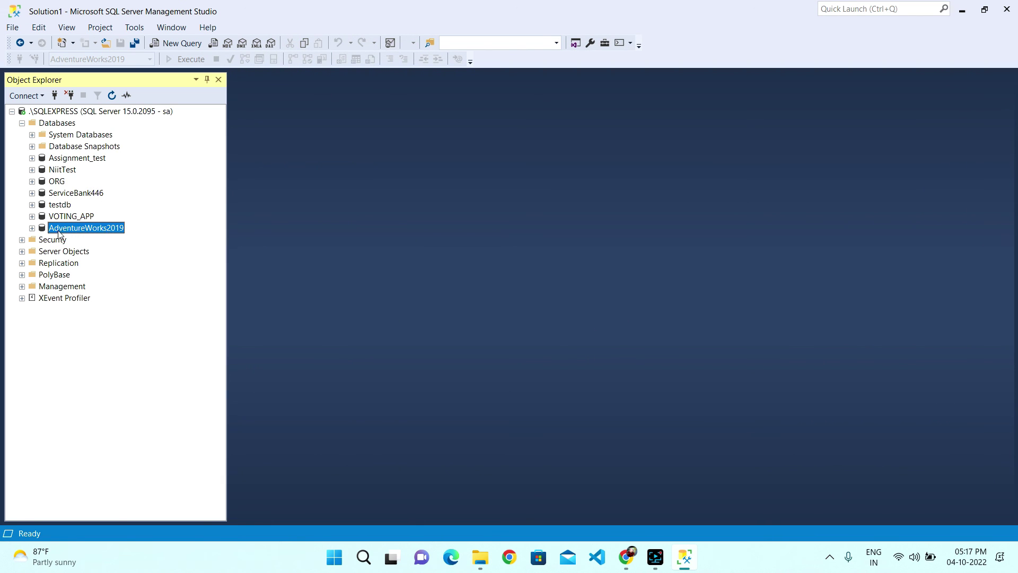
- Check the tables of the restored AdventureWorks2019 database, and collapse the database again
click(33, 229)
click(42, 251)
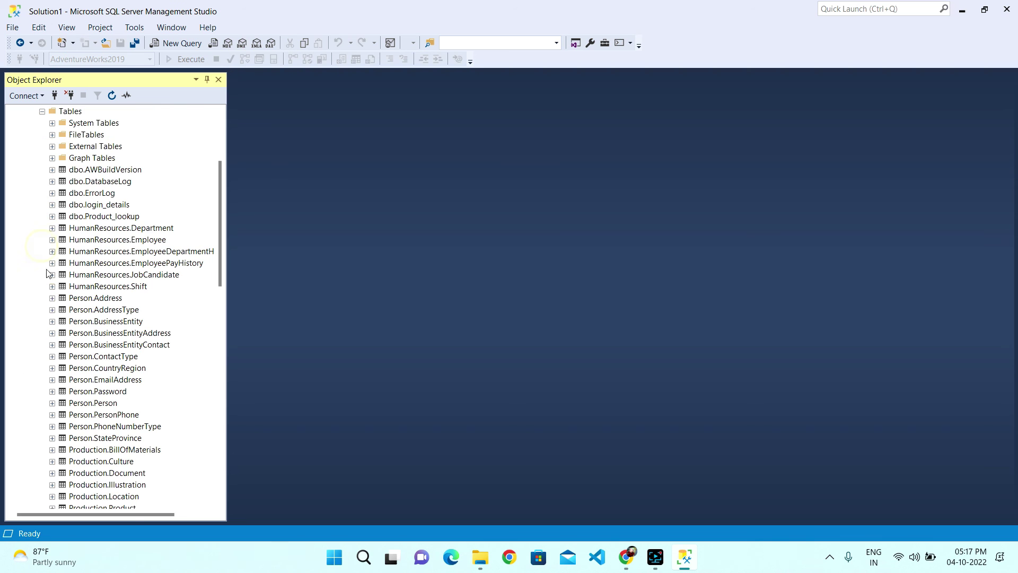
scroll(117, 293, up, 4)
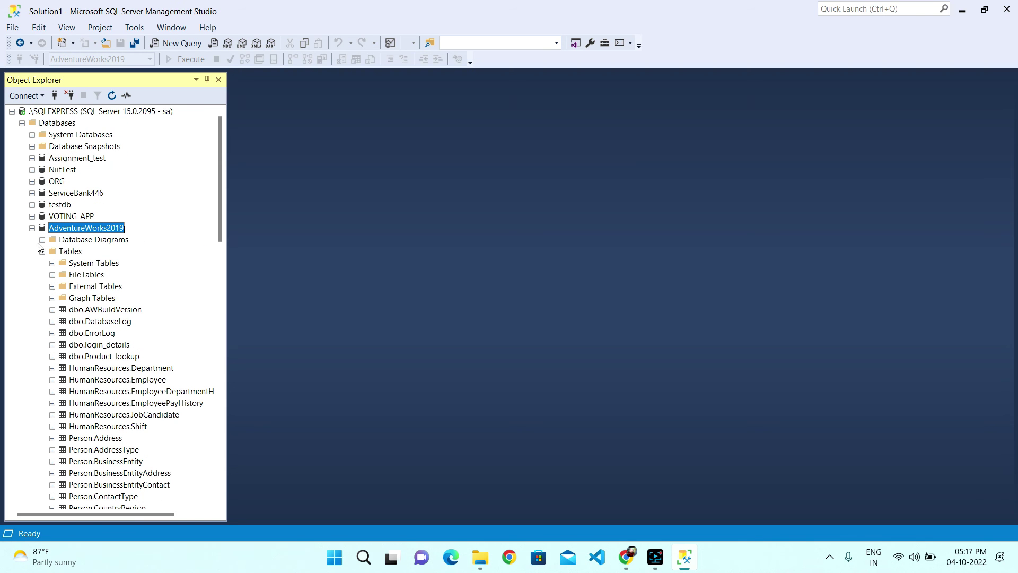
click(32, 228)
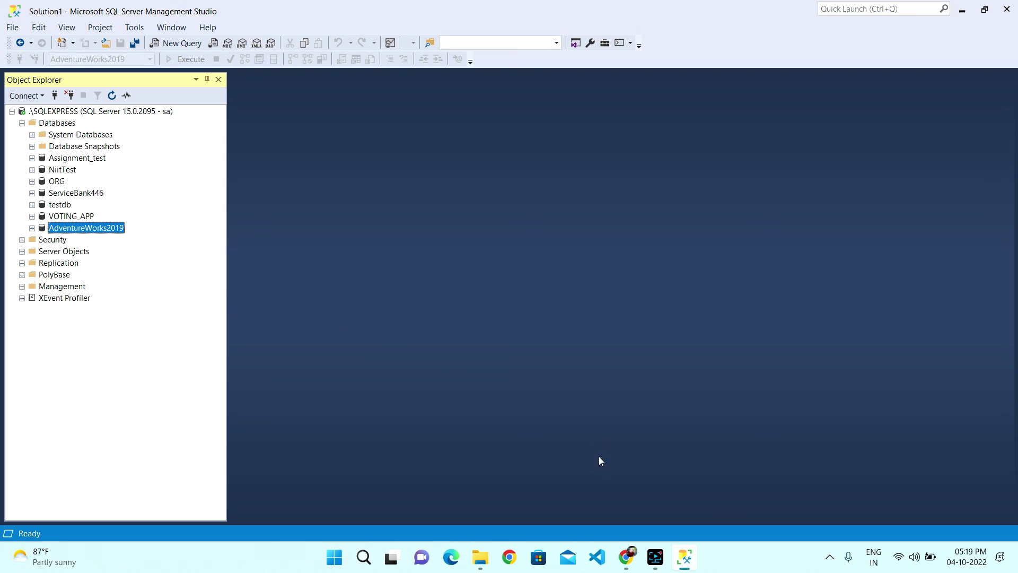
mouse_move(655, 565)
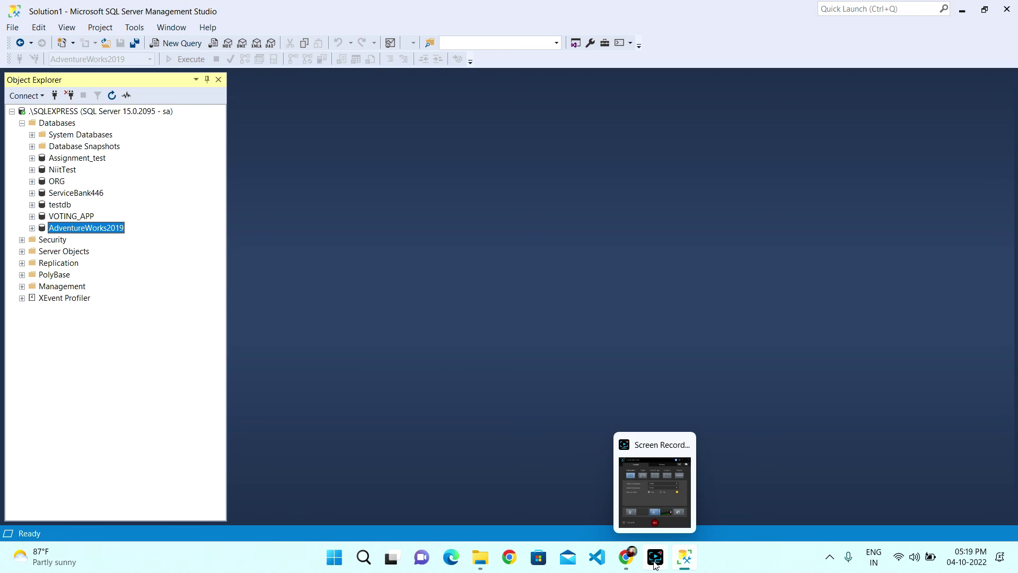
click(655, 566)
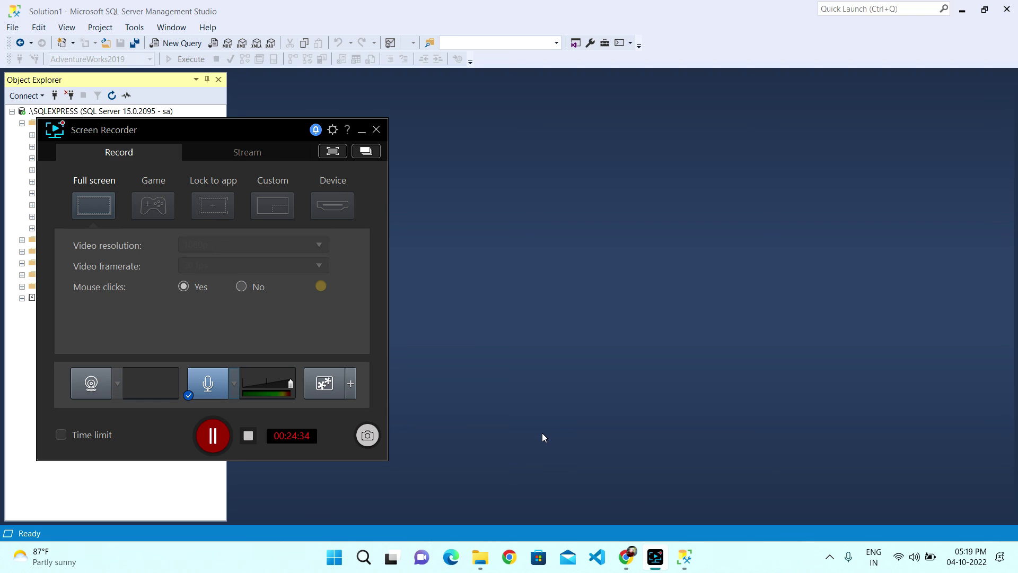
click(252, 435)
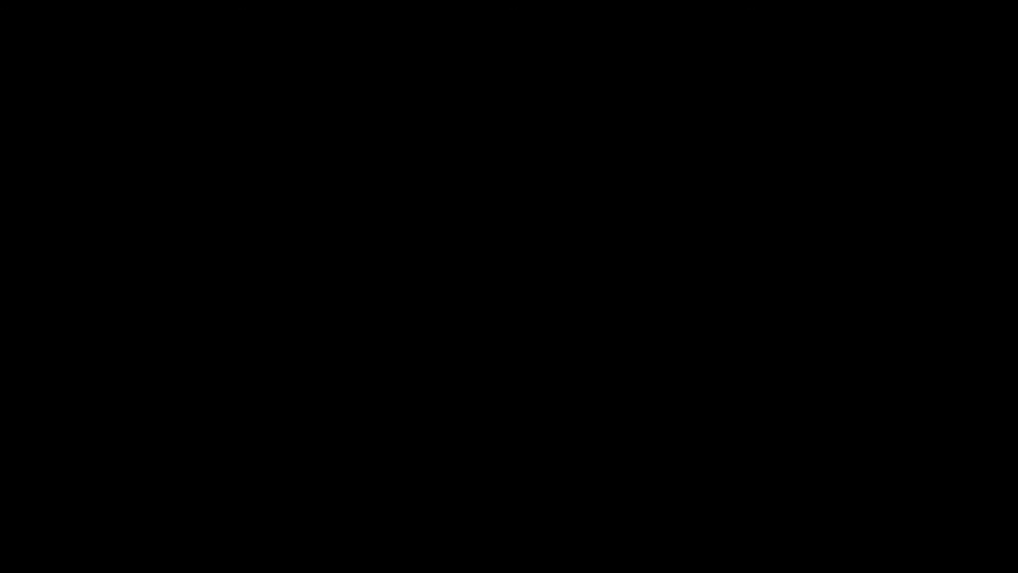